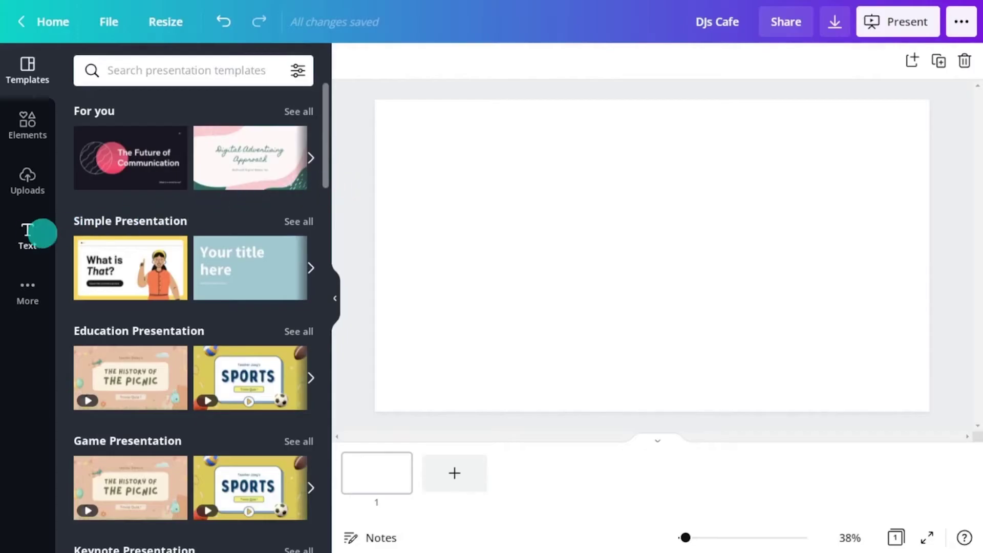
Add the body text "DJs Cafe" at size 86, centred in the lower half of the slide
{"action": "left_click", "coordinate": [36, 234]}
{"action": "left_click", "coordinate": [169, 246]}
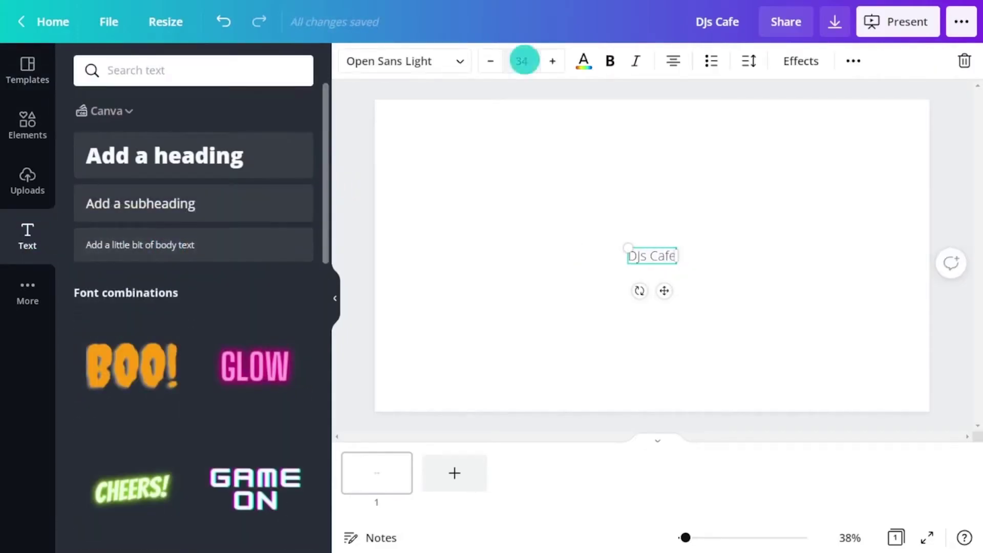
{"action": "left_click", "coordinate": [522, 60]}
{"action": "type", "text": "86"}
{"action": "key", "text": "Return"}
{"action": "left_click_drag", "start_coordinate": [662, 314], "coordinate": [665, 336]}
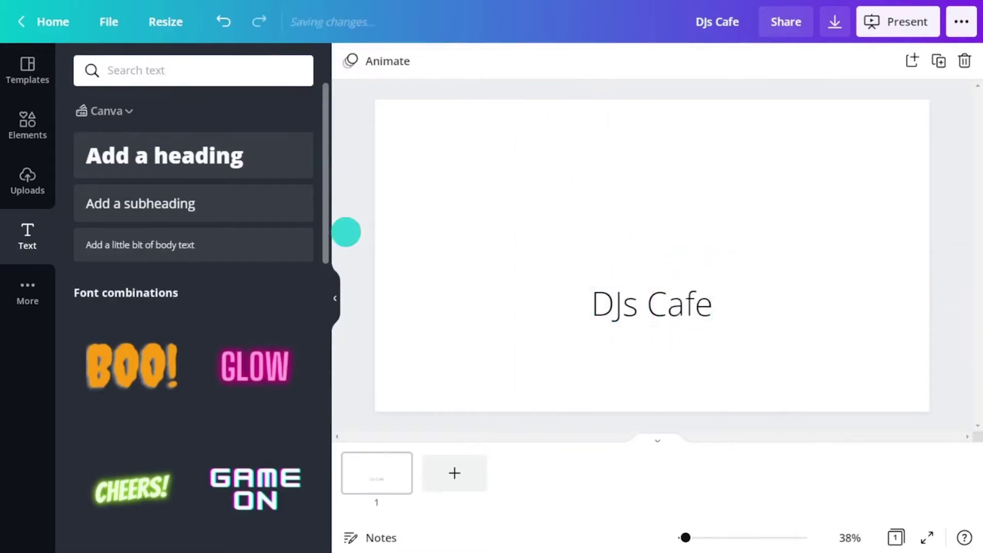
Search the elements for Coffee and place the steaming beige cup, reduced in size, directly above the DJs Cafe text
{"action": "left_click", "coordinate": [29, 125]}
{"action": "left_click", "coordinate": [161, 70]}
{"action": "type", "text": "C"}
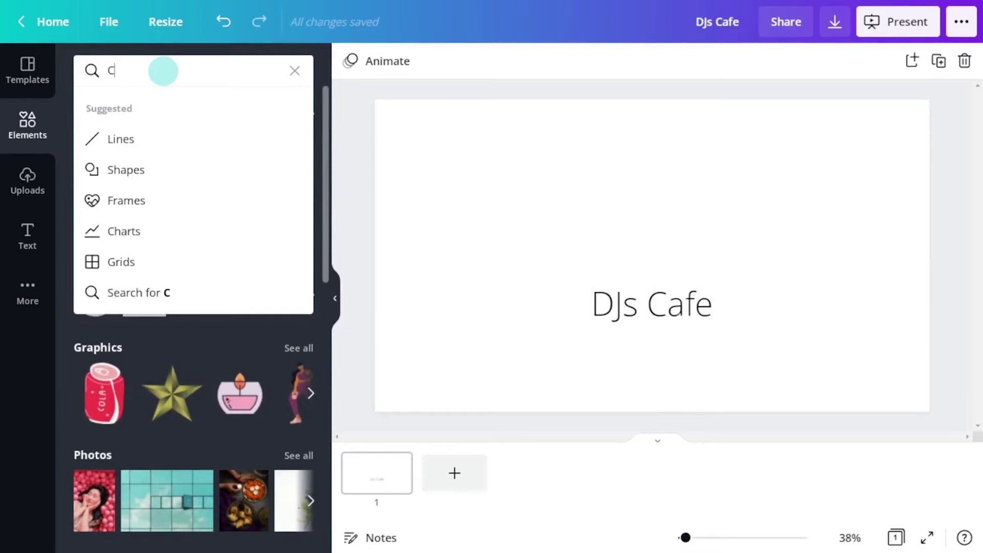
{"action": "type", "text": "offee"}
{"action": "key", "text": "Return"}
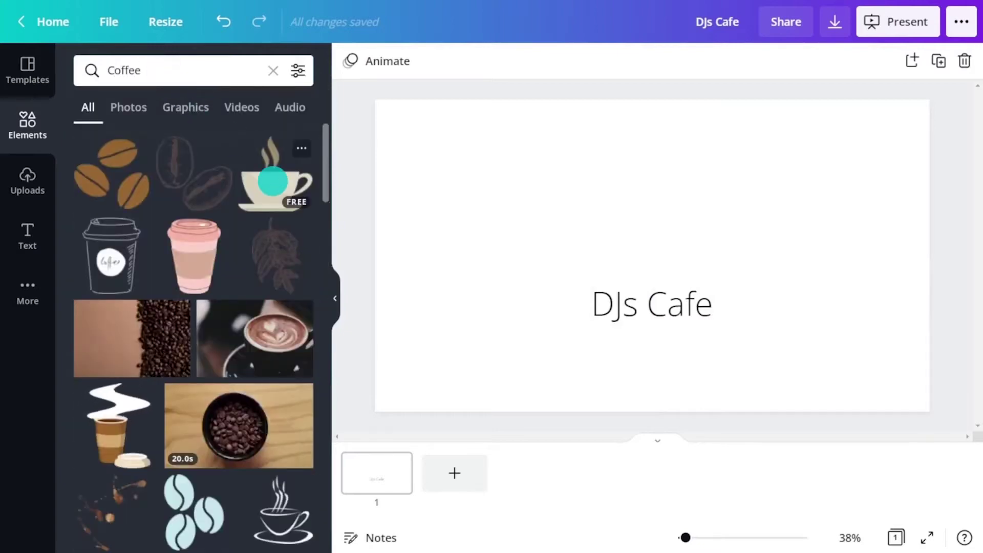
{"action": "left_click", "coordinate": [272, 181]}
{"action": "left_click_drag", "start_coordinate": [713, 317], "coordinate": [686, 290]}
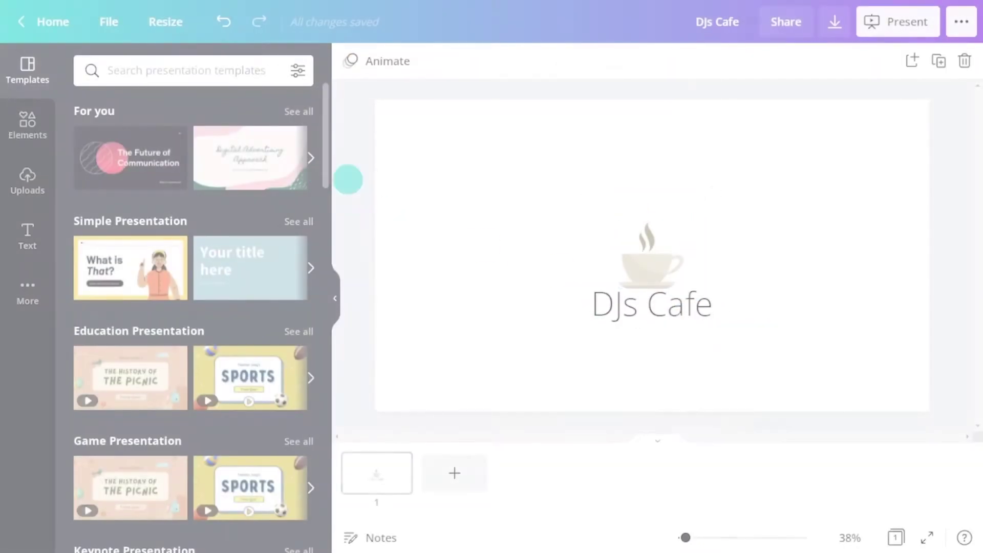
Search the graphics for Coffee and place the coffee plant drawing, reduced in size, to the upper right of the cup
{"action": "left_click", "coordinate": [26, 121]}
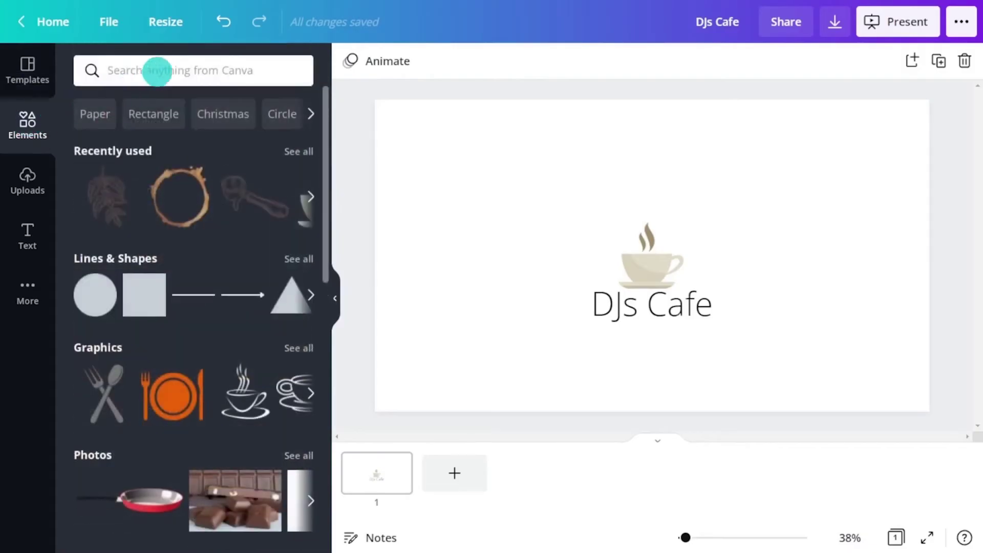
{"action": "left_click", "coordinate": [157, 71]}
{"action": "type", "text": "Coffee"}
{"action": "key", "text": "Return"}
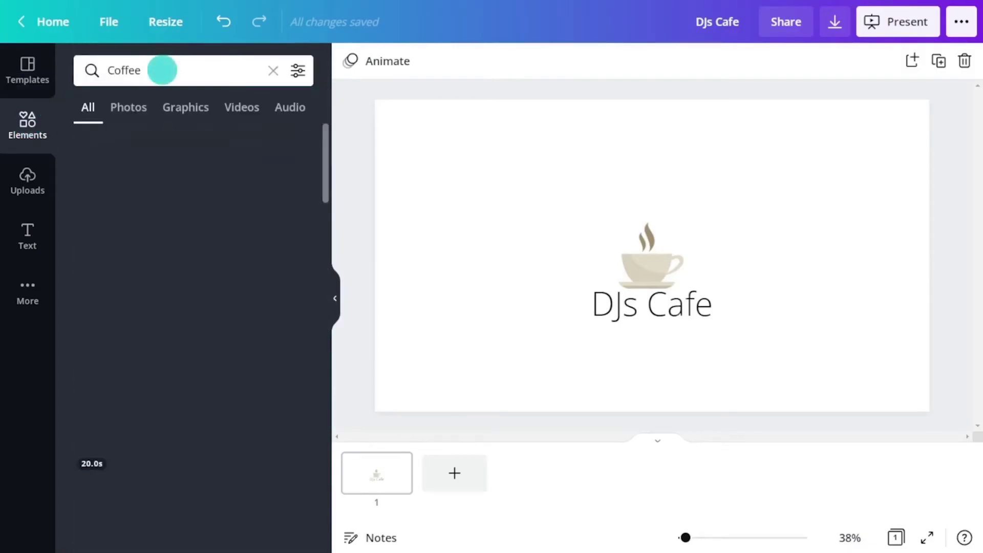
{"action": "left_click", "coordinate": [186, 107]}
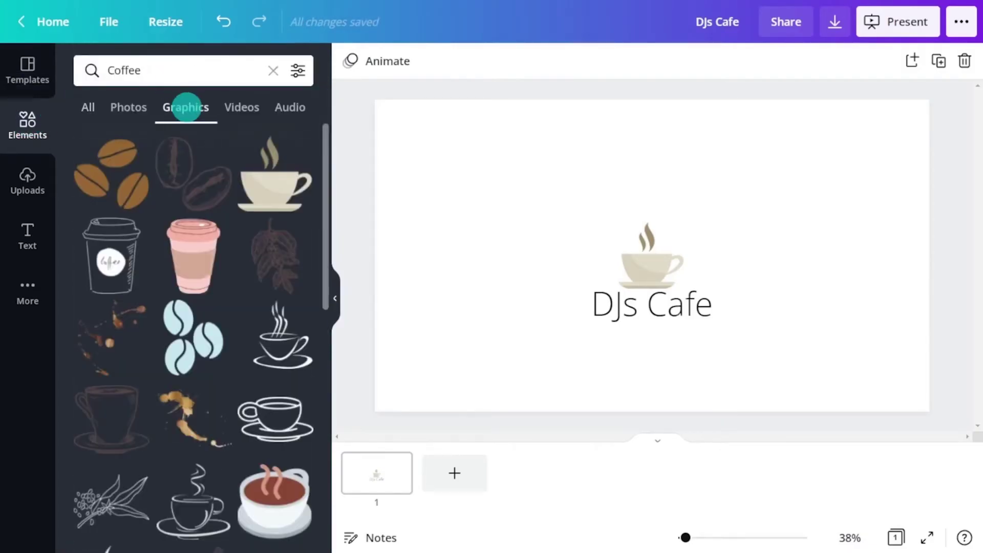
{"action": "left_click", "coordinate": [271, 257]}
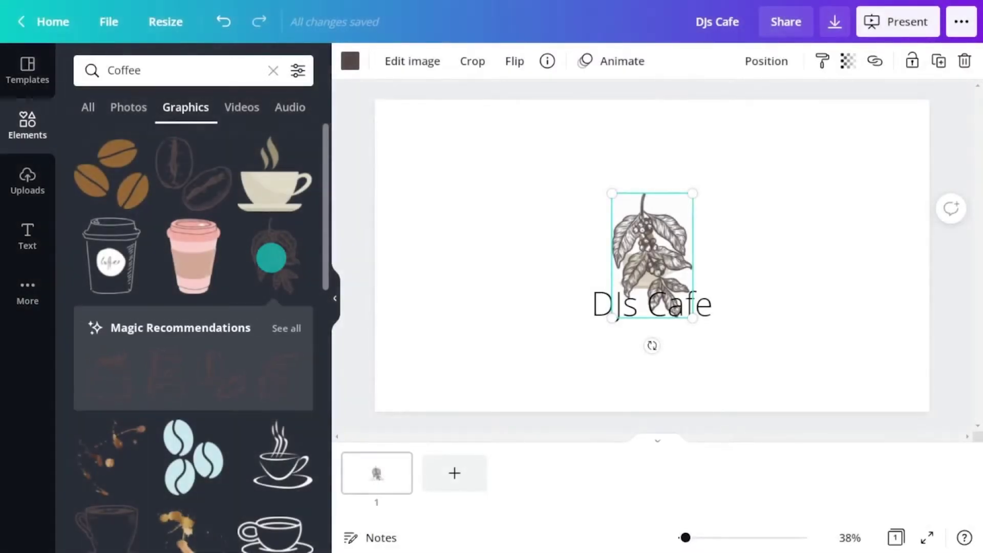
{"action": "left_click_drag", "start_coordinate": [611, 255], "coordinate": [780, 205]}
{"action": "left_click_drag", "start_coordinate": [815, 255], "coordinate": [804, 235]}
{"action": "left_click", "coordinate": [492, 210]}
Add the round coffee ring stain graphic, reduced in size, to the right of the DJs Cafe text
{"action": "scroll", "coordinate": [325, 273], "scroll_direction": "down", "scroll_amount": 3}
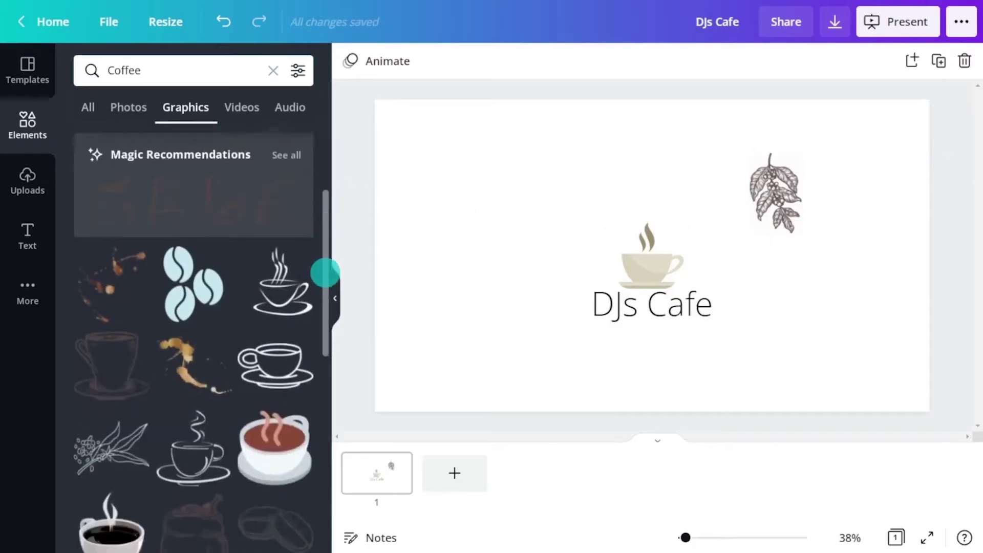
{"action": "left_click_drag", "start_coordinate": [325, 273], "coordinate": [325, 362]}
{"action": "left_click", "coordinate": [200, 389]}
{"action": "left_click_drag", "start_coordinate": [550, 279], "coordinate": [749, 353]}
{"action": "left_click_drag", "start_coordinate": [929, 208], "coordinate": [845, 288]}
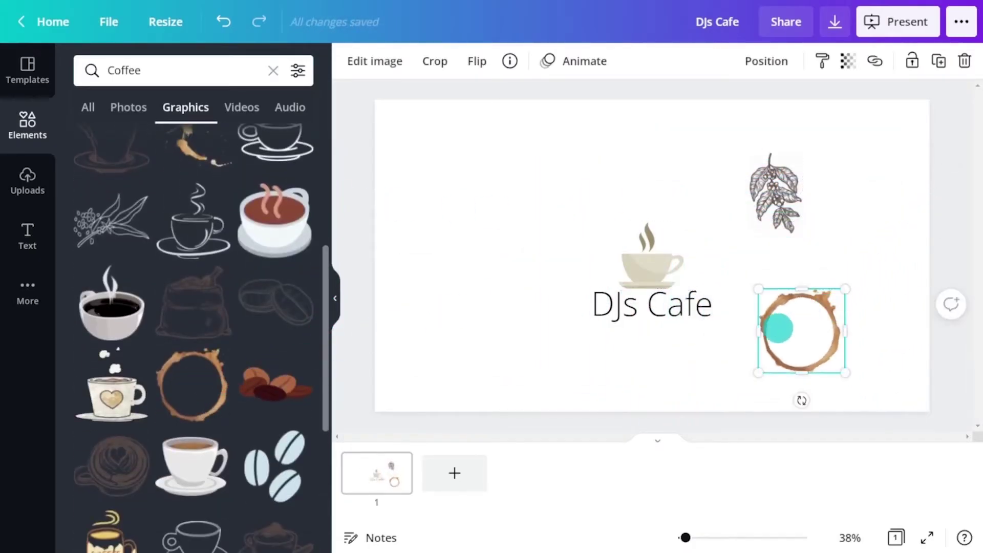
Add the espresso portafilter drawing, reduced in size, to the lower left of the DJs Cafe text
{"action": "left_click_drag", "start_coordinate": [326, 287], "coordinate": [325, 481]}
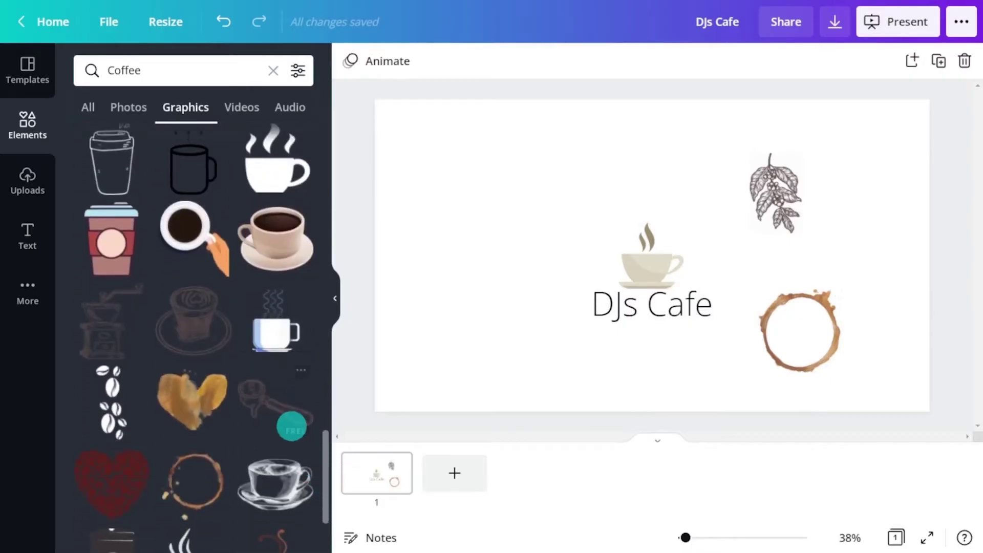
{"action": "left_click", "coordinate": [292, 427]}
{"action": "left_click_drag", "start_coordinate": [575, 292], "coordinate": [529, 362]}
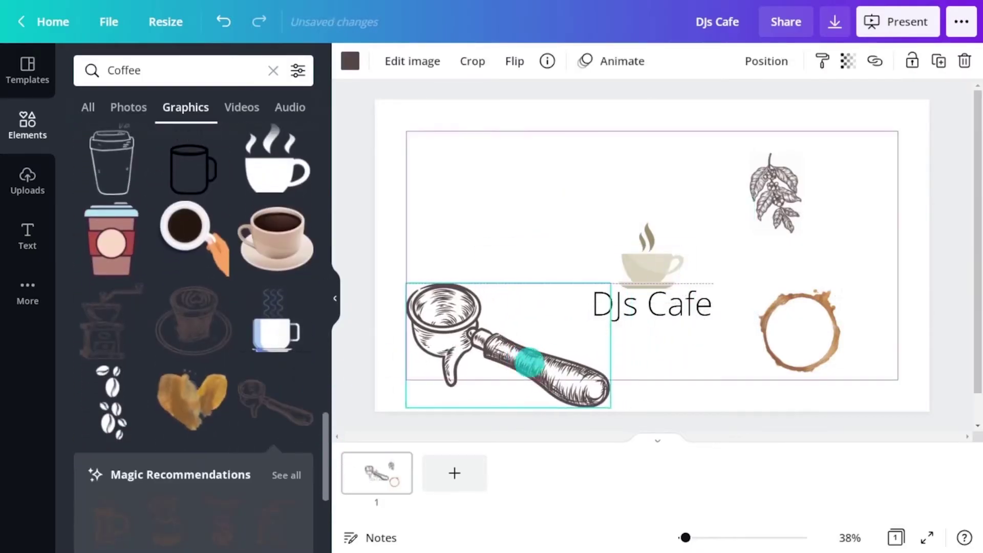
{"action": "left_click_drag", "start_coordinate": [611, 408], "coordinate": [533, 340]}
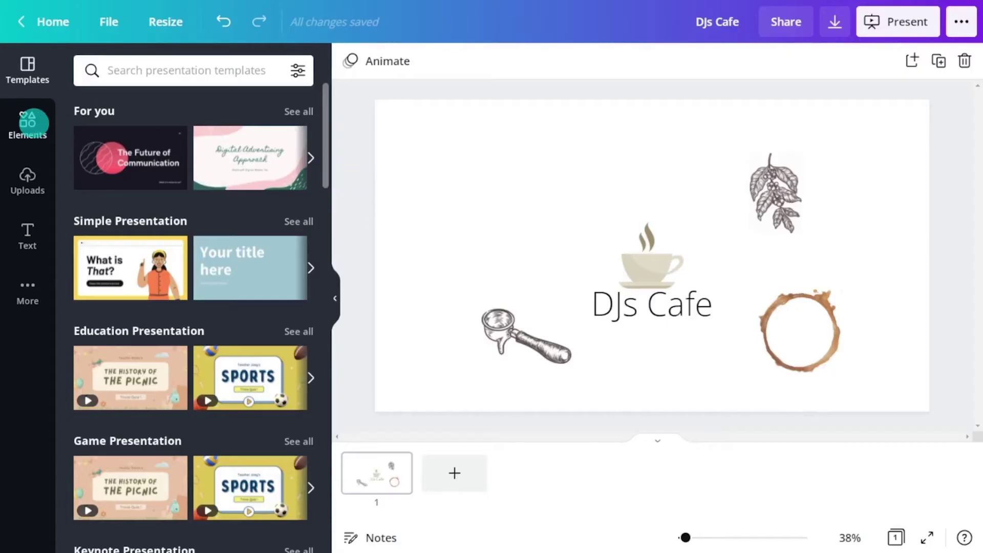
Search the graphics for Speed and place the blue and black stopwatch with motion lines to the left of the cup
{"action": "left_click", "coordinate": [31, 123]}
{"action": "left_click", "coordinate": [119, 82]}
{"action": "type", "text": "Speed"}
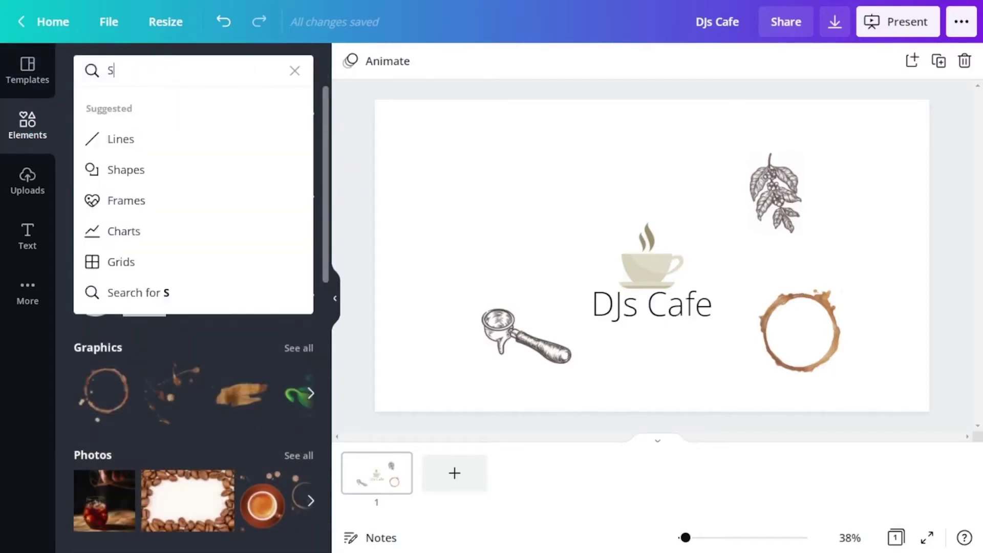
{"action": "key", "text": "Return"}
{"action": "left_click", "coordinate": [186, 107]}
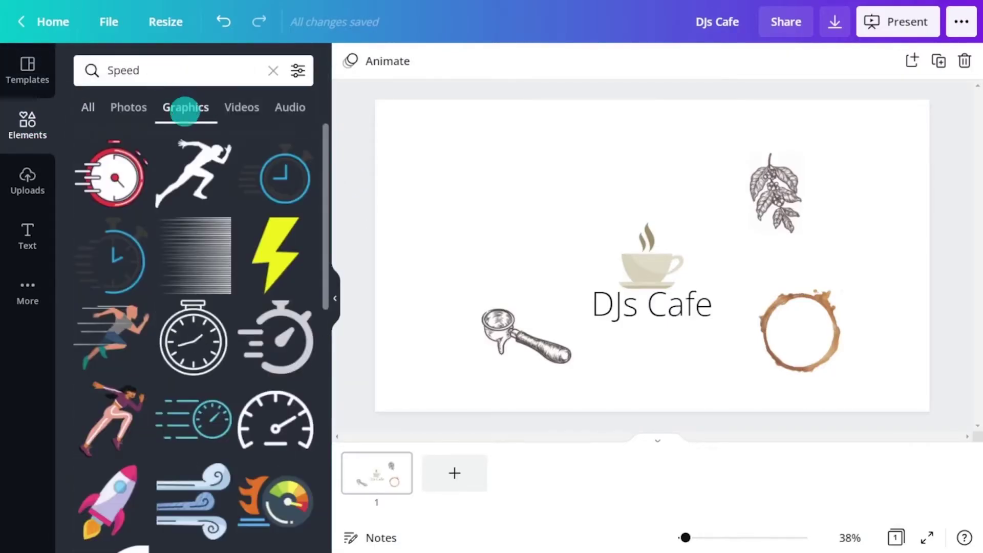
{"action": "left_click", "coordinate": [124, 247]}
{"action": "left_click_drag", "start_coordinate": [665, 282], "coordinate": [503, 268]}
Add the solid black stopwatch graphic with speed lines, reduced in size, below the DJs Cafe text
{"action": "scroll", "coordinate": [205, 307], "scroll_direction": "down", "scroll_amount": 5}
{"action": "left_click", "coordinate": [277, 194]}
{"action": "left_click_drag", "start_coordinate": [663, 281], "coordinate": [698, 352]}
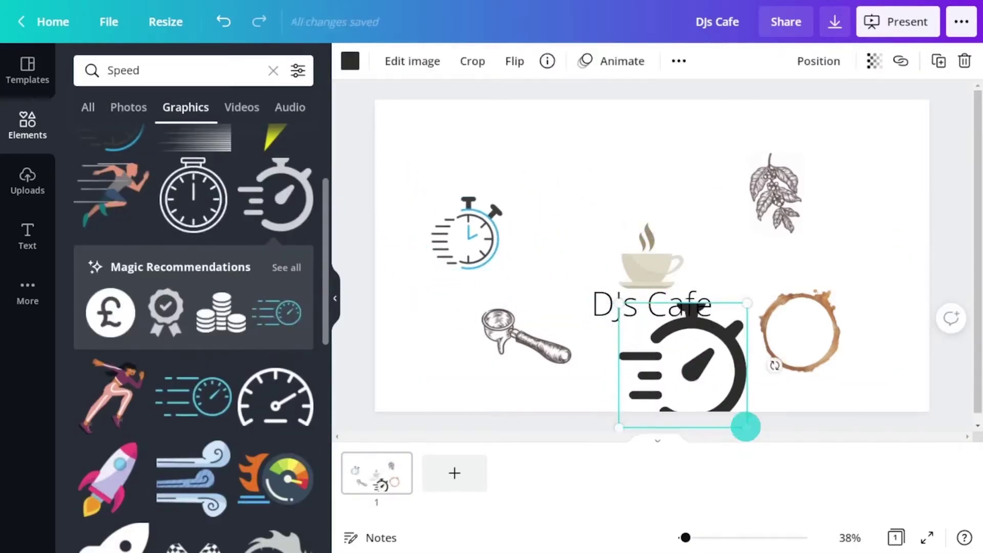
{"action": "left_click_drag", "start_coordinate": [744, 426], "coordinate": [714, 395]}
Add the black speedometer gauge graphic, reduced in size, in the slide's upper right corner
{"action": "left_click_drag", "start_coordinate": [325, 292], "coordinate": [324, 445]}
{"action": "left_click", "coordinate": [201, 380]}
{"action": "left_click_drag", "start_coordinate": [680, 247], "coordinate": [910, 144]}
{"action": "left_click_drag", "start_coordinate": [950, 90], "coordinate": [889, 144]}
{"action": "left_click_drag", "start_coordinate": [861, 179], "coordinate": [872, 154]}
Search the graphics for Coffee and place the group of three coffee beans between the stopwatch and the cup
{"action": "left_click", "coordinate": [274, 71]}
{"action": "type", "text": "Coffee"}
{"action": "key", "text": "Return"}
{"action": "left_click", "coordinate": [186, 110]}
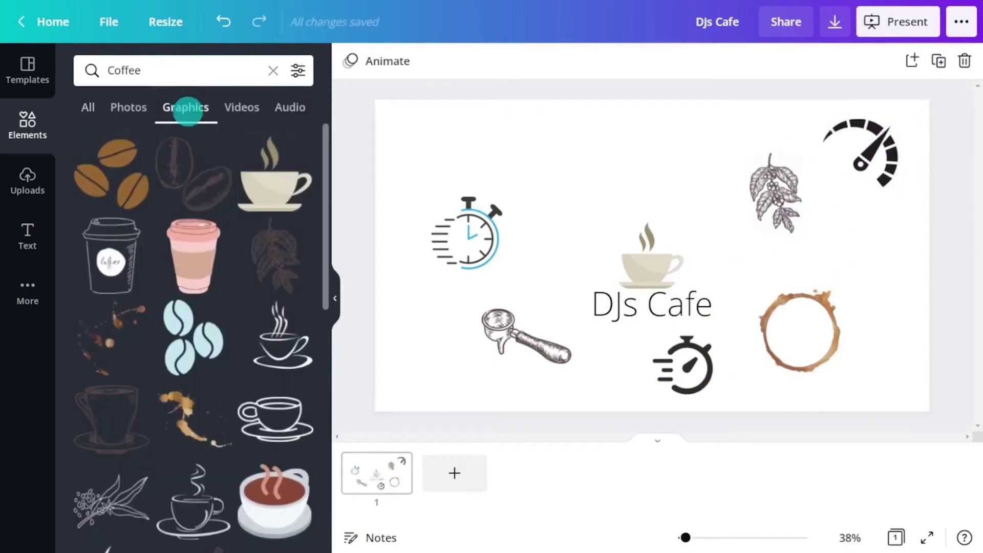
{"action": "left_click", "coordinate": [195, 338]}
{"action": "left_click_drag", "start_coordinate": [607, 263], "coordinate": [575, 213]}
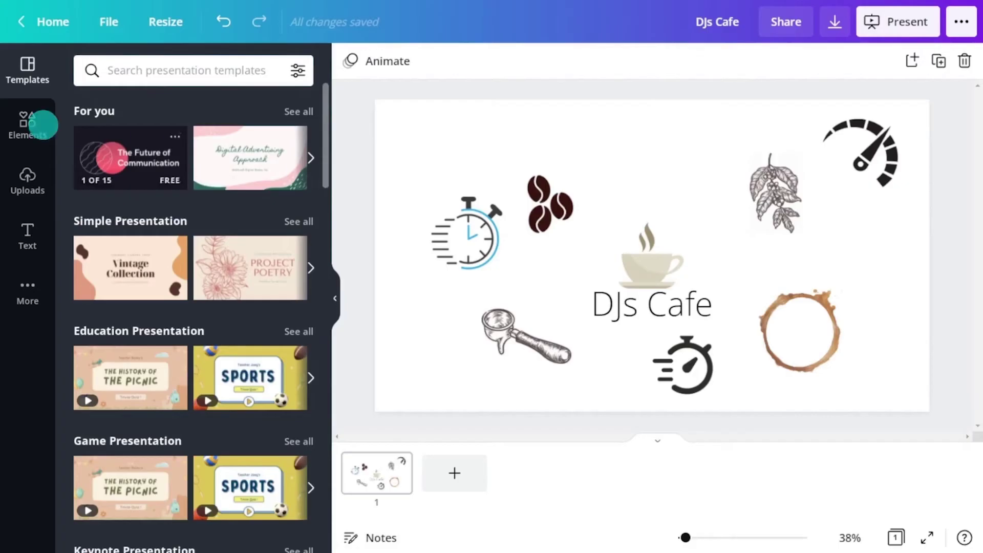
Search the graphics for Surf and place the woman carrying a surfboard in the slide's lower left corner
{"action": "left_click", "coordinate": [43, 124]}
{"action": "left_click", "coordinate": [194, 70]}
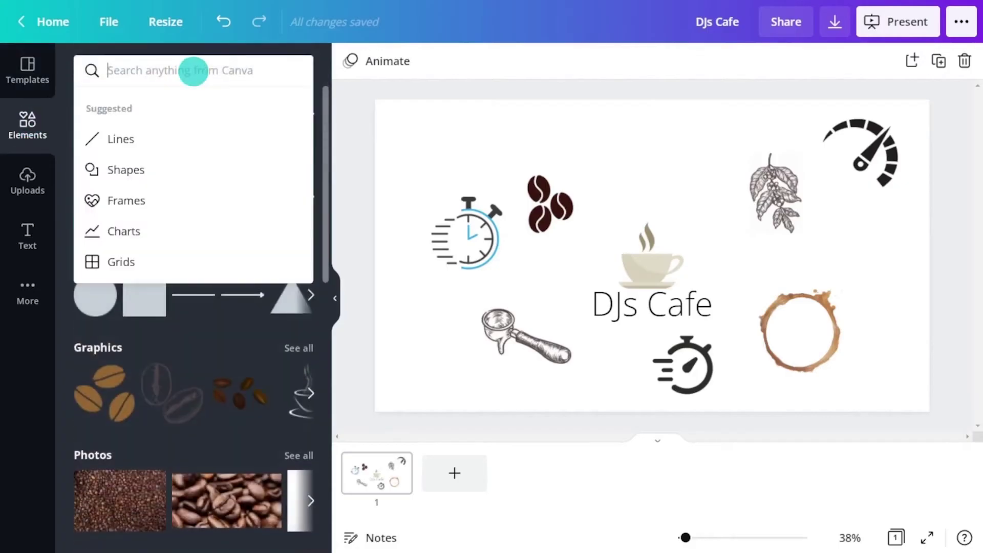
{"action": "type", "text": "Surf"}
{"action": "key", "text": "Return"}
{"action": "left_click", "coordinate": [187, 105]}
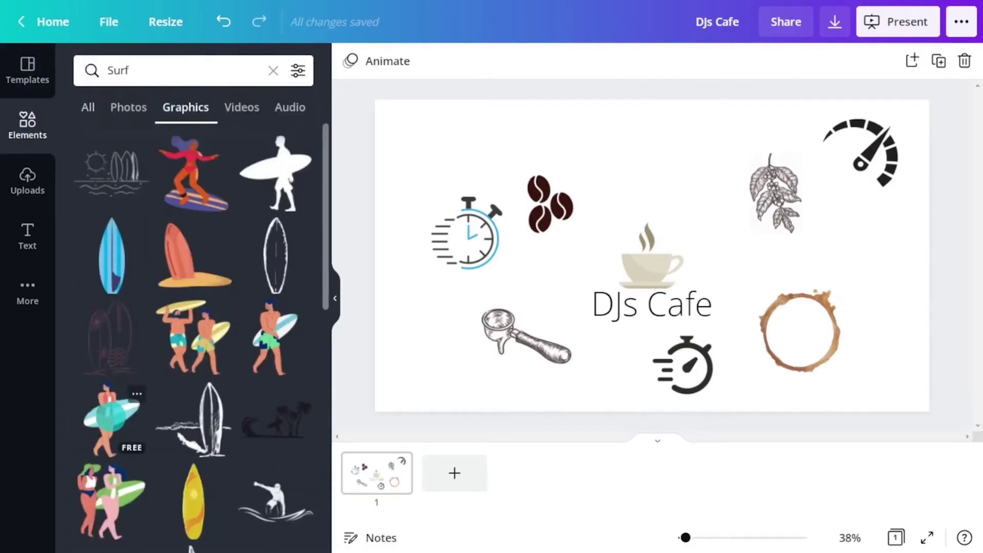
{"action": "left_click_drag", "start_coordinate": [111, 418], "coordinate": [435, 345]}
Add the orange and red surfboard graphic near the slide's right edge, below the speedometer gauge
{"action": "scroll", "coordinate": [325, 212], "scroll_direction": "down", "scroll_amount": 1}
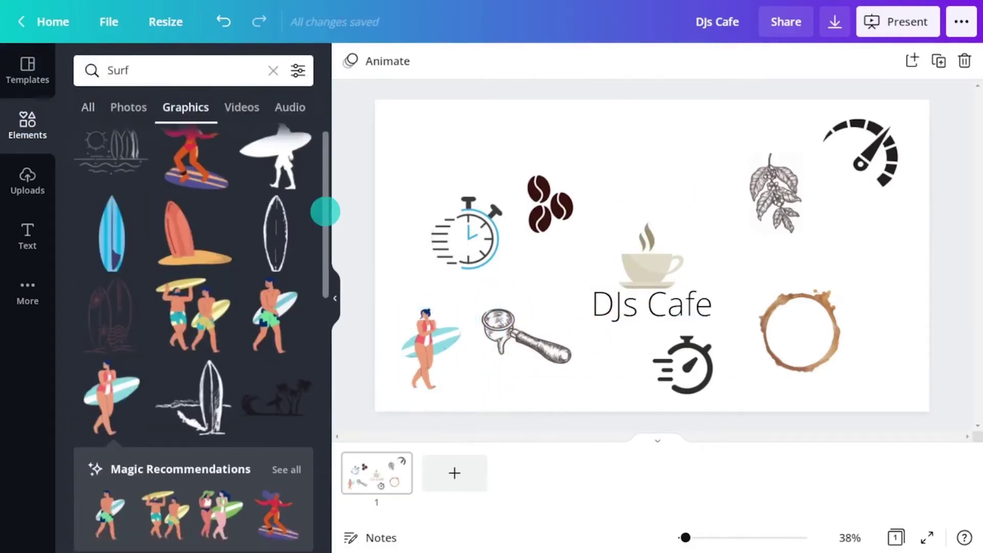
{"action": "left_click_drag", "start_coordinate": [325, 212], "coordinate": [325, 379]}
{"action": "left_click", "coordinate": [113, 450]}
{"action": "left_click_drag", "start_coordinate": [652, 253], "coordinate": [878, 271]}
{"action": "left_click_drag", "start_coordinate": [908, 340], "coordinate": [892, 301]}
Search the graphics for Wave and place the blue curling wave in the slide's upper left corner
{"action": "double_click", "coordinate": [119, 70]}
{"action": "type", "text": "Wave"}
{"action": "key", "text": "Return"}
{"action": "left_click_drag", "start_coordinate": [325, 210], "coordinate": [326, 389]}
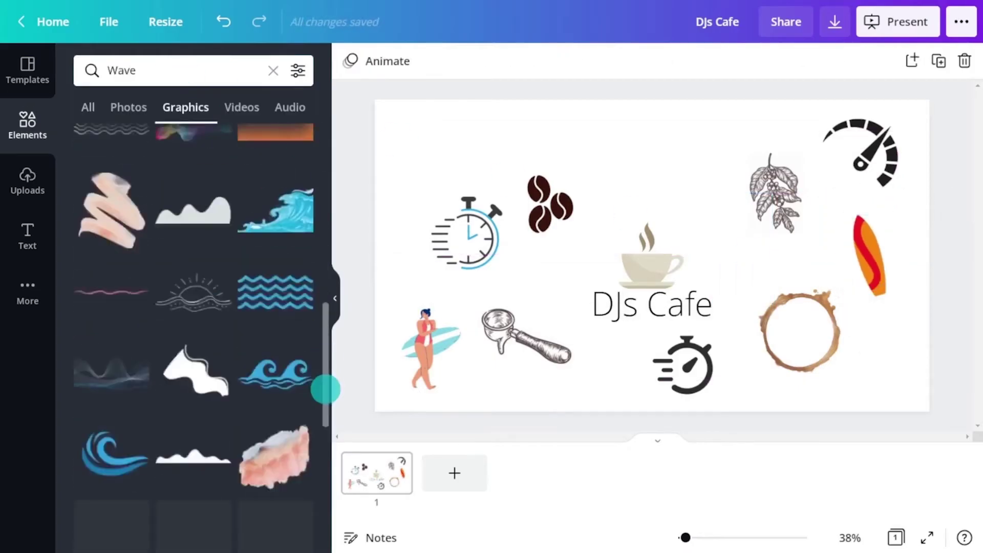
{"action": "left_click", "coordinate": [111, 453]}
{"action": "left_click_drag", "start_coordinate": [652, 290], "coordinate": [451, 193]}
{"action": "left_click", "coordinate": [387, 233]}
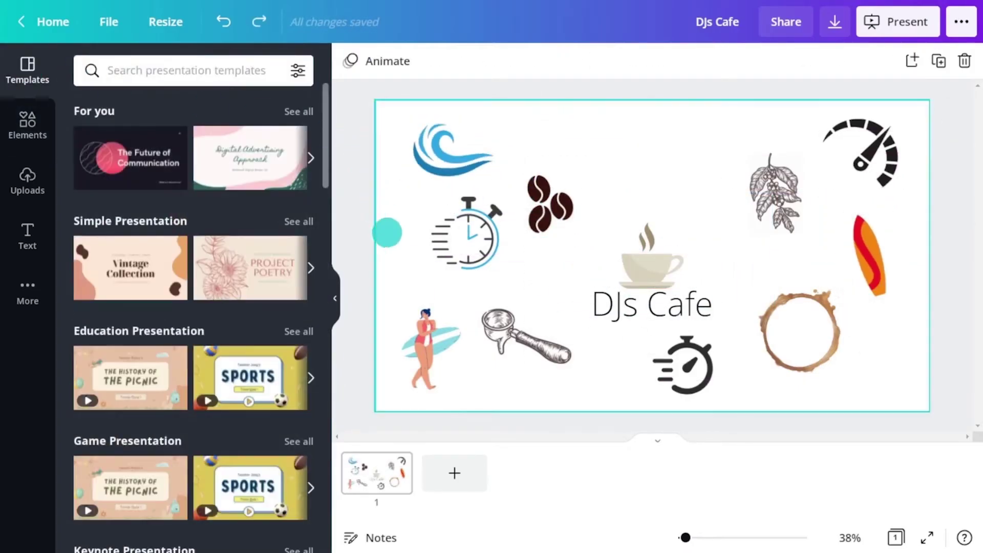
Delete all the graphics except the blue wave, the stopwatch with motion lines and the coffee cup
{"action": "left_click", "coordinate": [425, 347]}
{"action": "left_click", "coordinate": [529, 338], "text": "shift"}
{"action": "left_click", "coordinate": [682, 363], "text": "shift"}
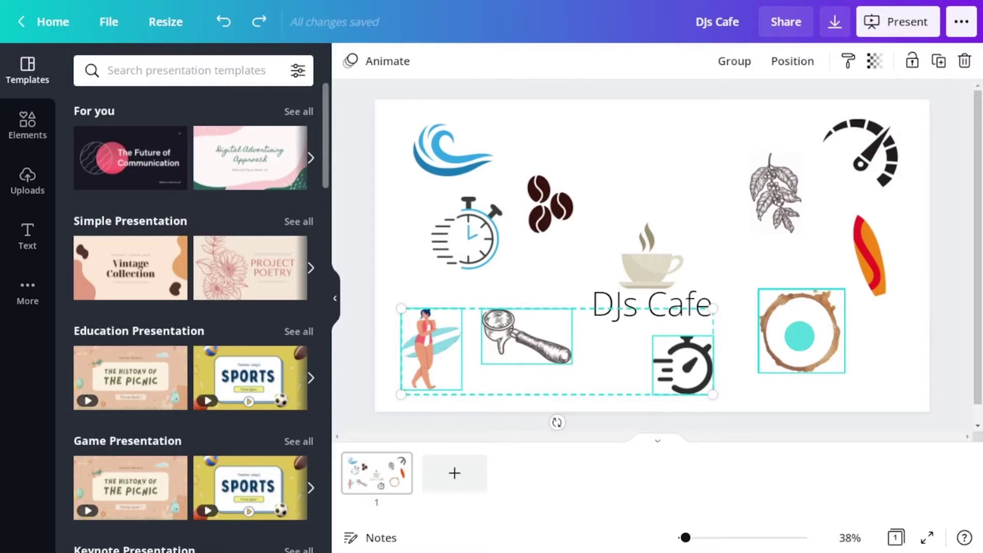
{"action": "left_click", "coordinate": [866, 160], "text": "shift"}
{"action": "left_click", "coordinate": [776, 195], "text": "shift"}
{"action": "key", "text": "Delete"}
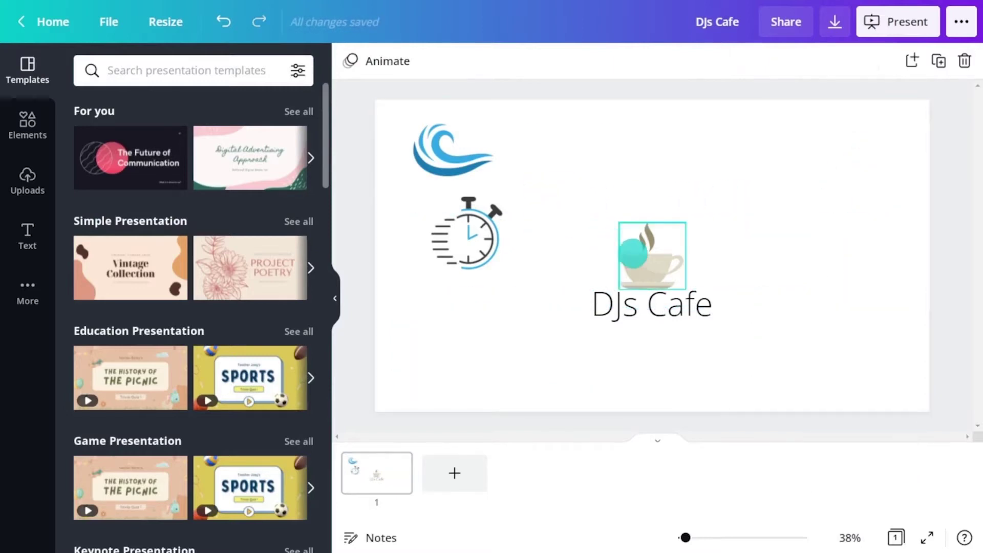
Line up the wave, the stopwatch and the coffee cup in a row above the DJs Cafe text
{"action": "left_click_drag", "start_coordinate": [651, 255], "coordinate": [738, 255]}
{"action": "left_click_drag", "start_coordinate": [491, 261], "coordinate": [675, 283]}
{"action": "left_click_drag", "start_coordinate": [454, 149], "coordinate": [550, 252]}
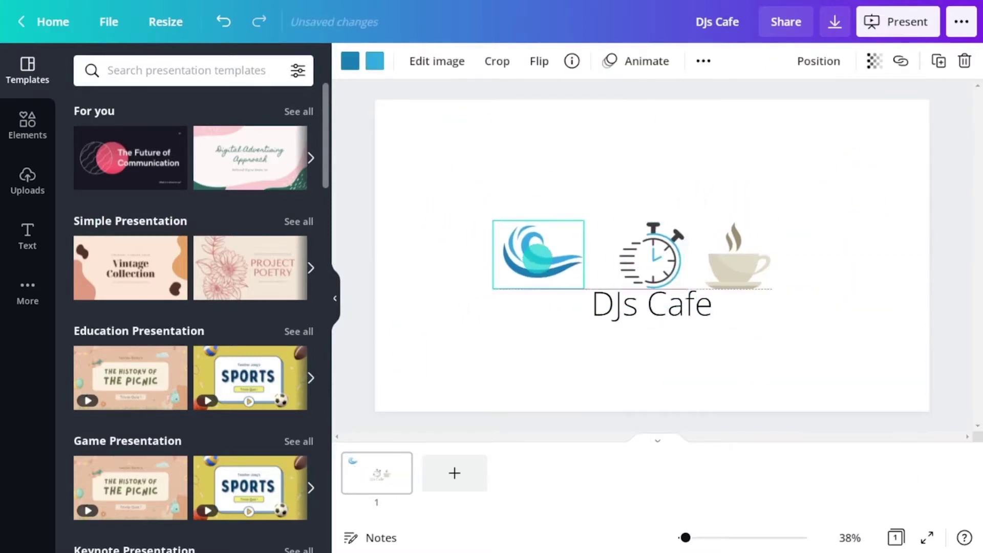
{"action": "left_click", "coordinate": [351, 224]}
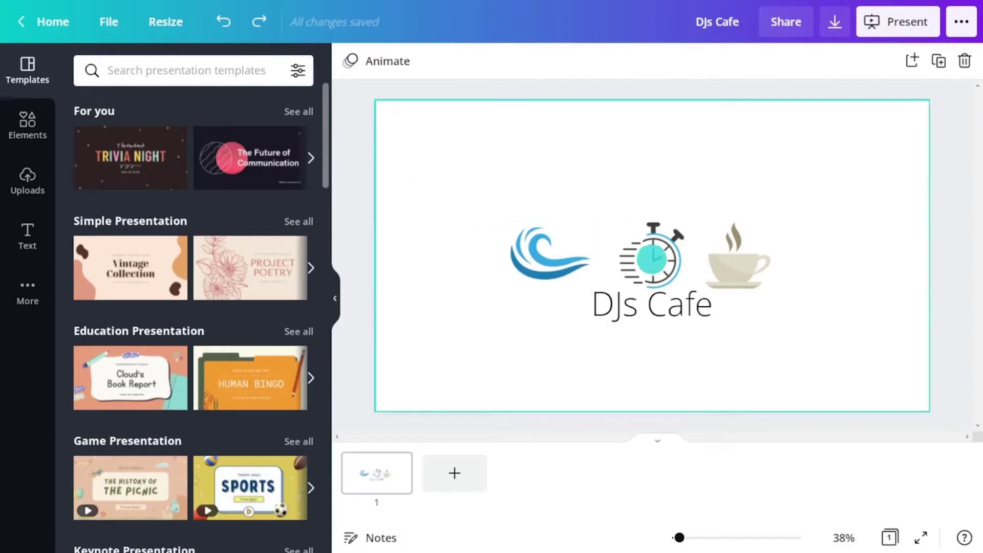
Move the stopwatch up, centre the cup above the DJs Cafe text and crop off the cup's steam
{"action": "left_click_drag", "start_coordinate": [653, 258], "coordinate": [653, 154]}
{"action": "left_click_drag", "start_coordinate": [735, 262], "coordinate": [648, 262]}
{"action": "double_click", "coordinate": [648, 262]}
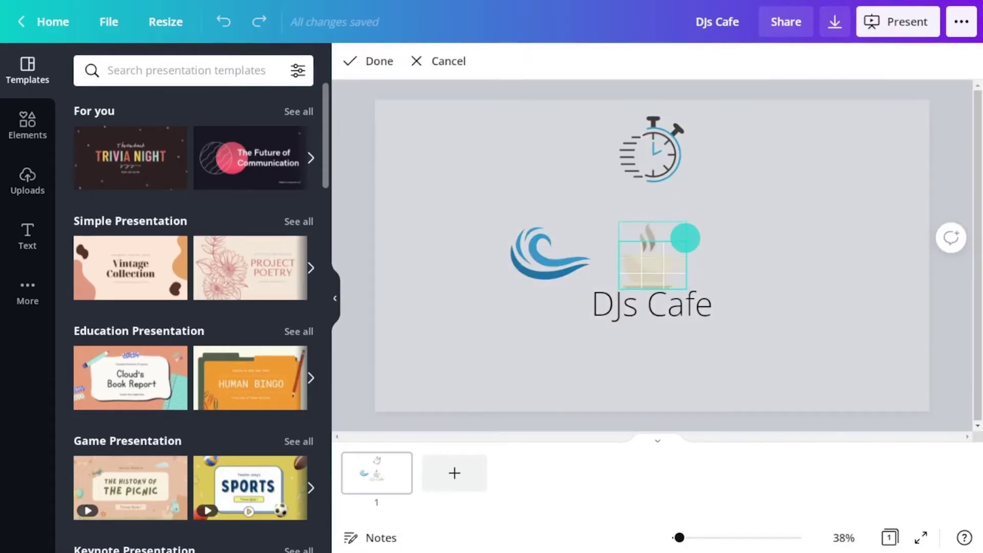
{"action": "left_click", "coordinate": [374, 61]}
Crop the stopwatch down to its motion lines and assemble them left of the cup, with the wave rising above the cup
{"action": "double_click", "coordinate": [686, 130]}
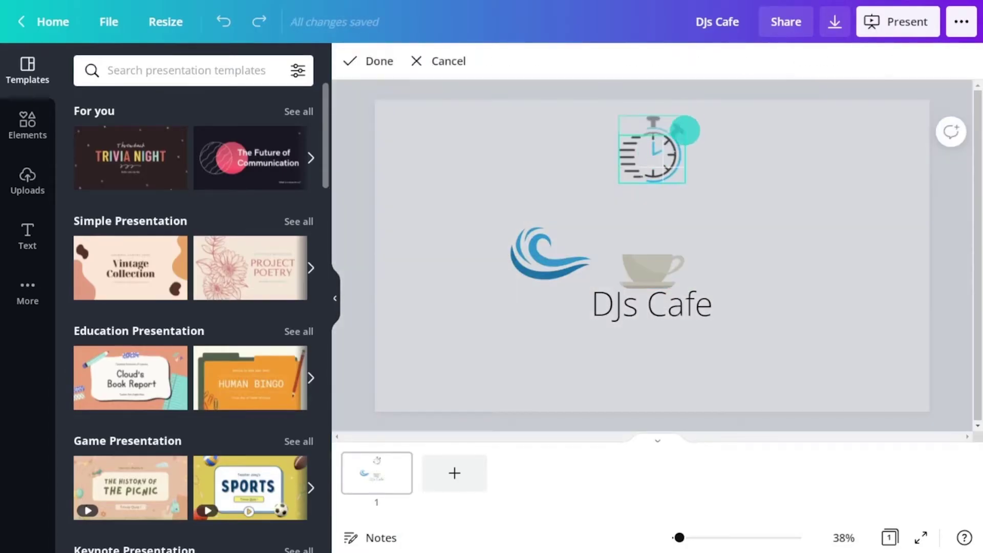
{"action": "left_click", "coordinate": [374, 61]}
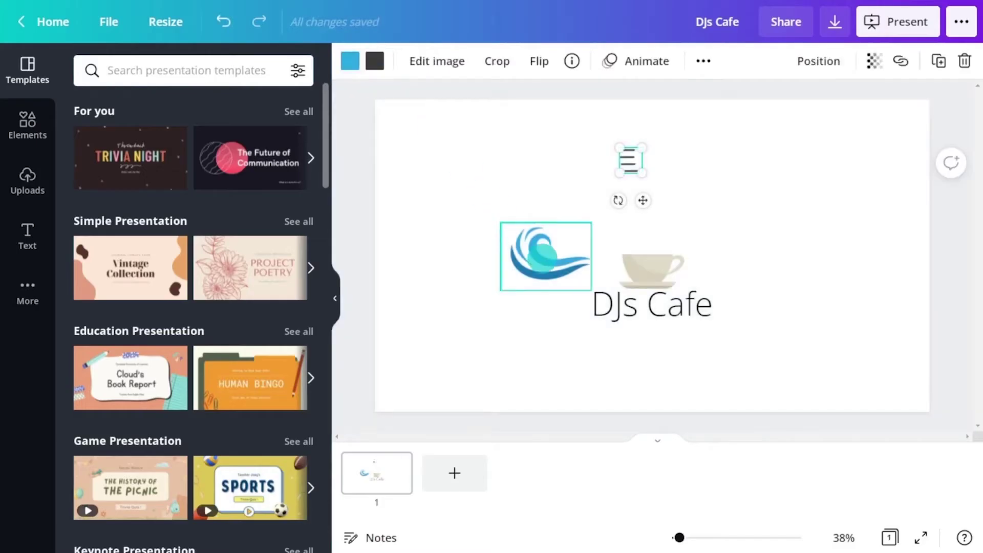
{"action": "left_click_drag", "start_coordinate": [546, 256], "coordinate": [642, 237]}
{"action": "left_click_drag", "start_coordinate": [630, 161], "coordinate": [609, 267]}
Recolour the wave, using navy 022e71 for its darker part and the document's medium blue for its lighter part
{"action": "left_click", "coordinate": [614, 223]}
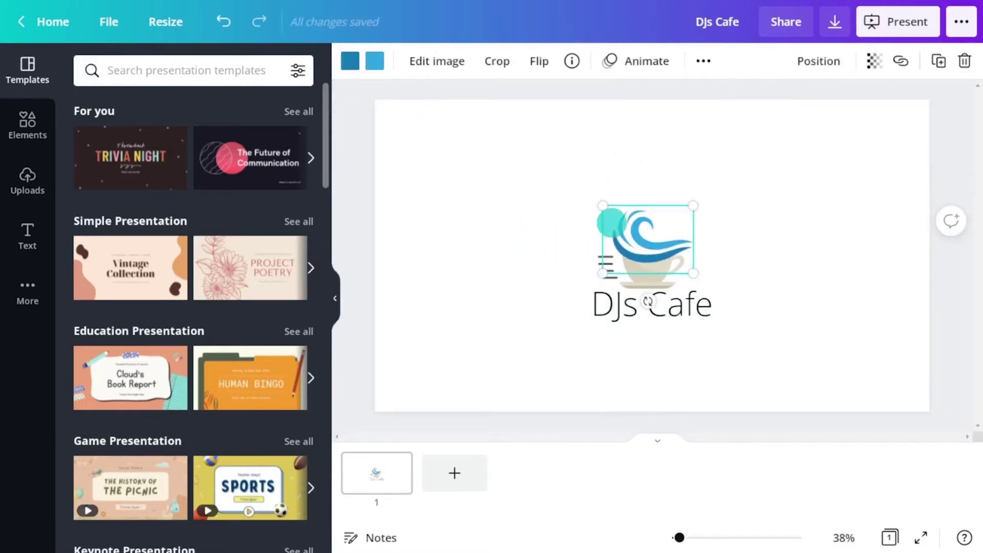
{"action": "left_click", "coordinate": [350, 61]}
{"action": "left_click", "coordinate": [193, 71]}
{"action": "type", "text": "022e71"}
{"action": "left_click", "coordinate": [89, 141]}
{"action": "left_click", "coordinate": [375, 61]}
{"action": "left_click", "coordinate": [214, 141]}
Recolour the motion lines medium blue and the coffee cup in matching navy and medium blue
{"action": "left_click", "coordinate": [609, 267]}
{"action": "left_click", "coordinate": [214, 142]}
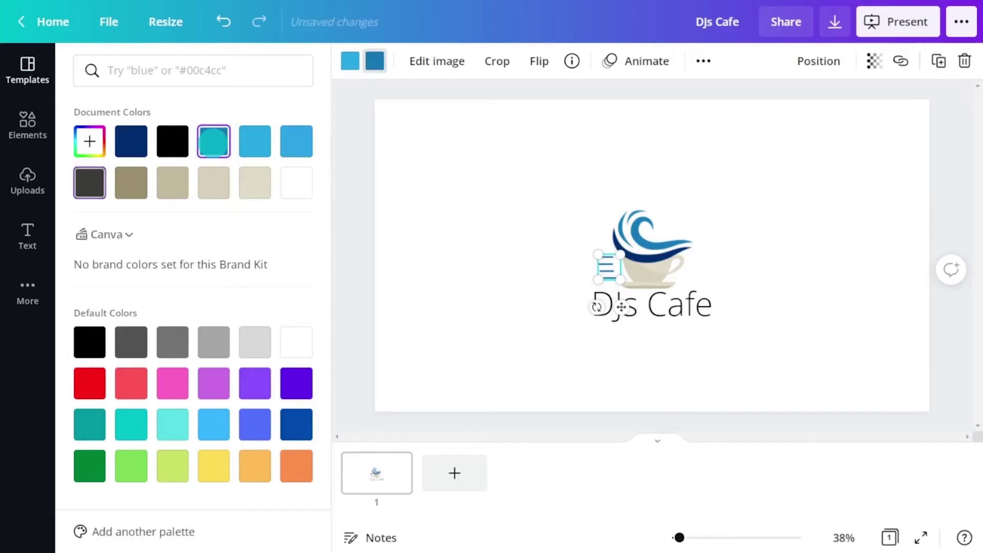
{"action": "left_click", "coordinate": [651, 272]}
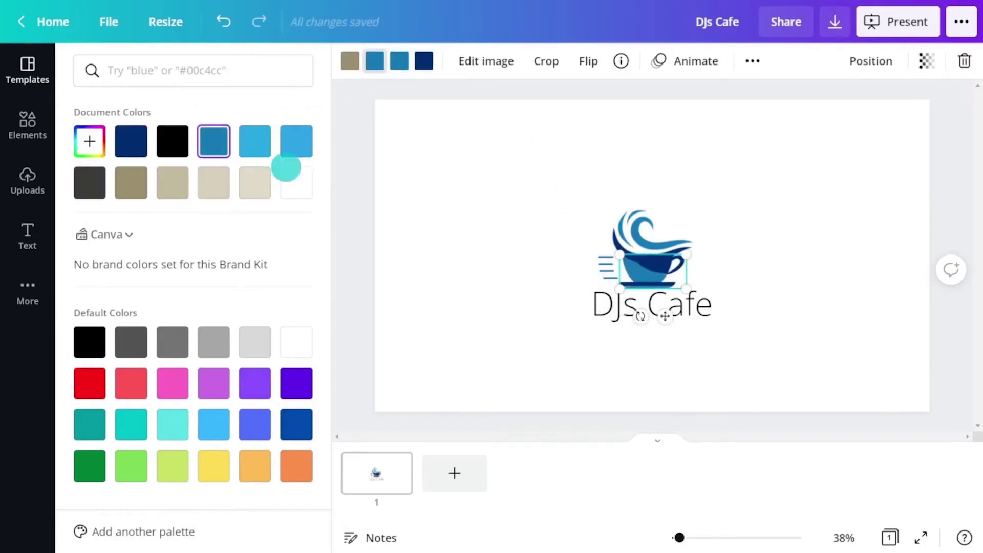
Open the text colour choices for the DJs Cafe name
{"action": "left_click", "coordinate": [660, 301]}
{"action": "left_click", "coordinate": [583, 61]}
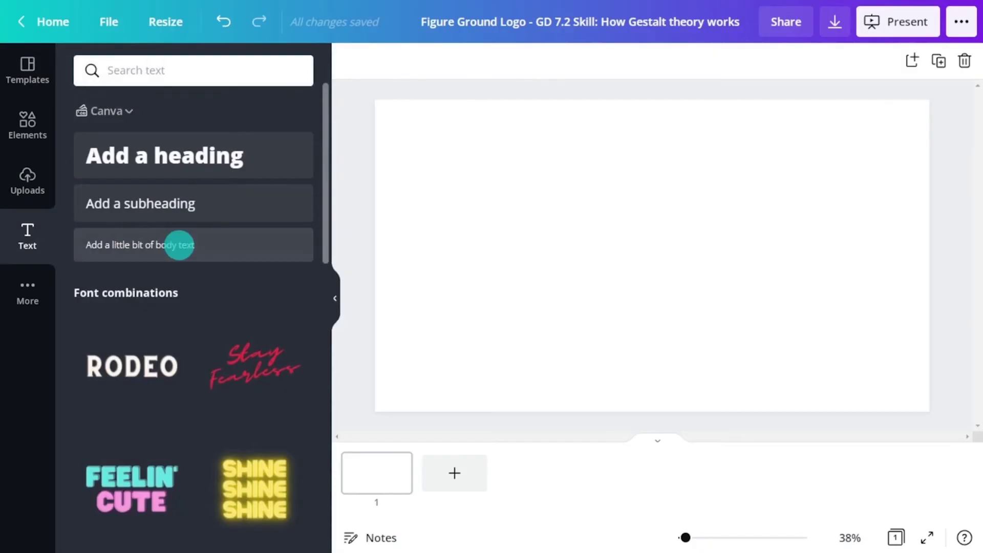
Add body text reading NATASYA FOUNDATION on two lines and set it in Josefin Sans Bold
{"action": "type", "text": "NATASYA"}
{"action": "left_click", "coordinate": [430, 61]}
{"action": "type", "text": "Josefin Sans Bold"}
{"action": "left_click", "coordinate": [202, 139]}
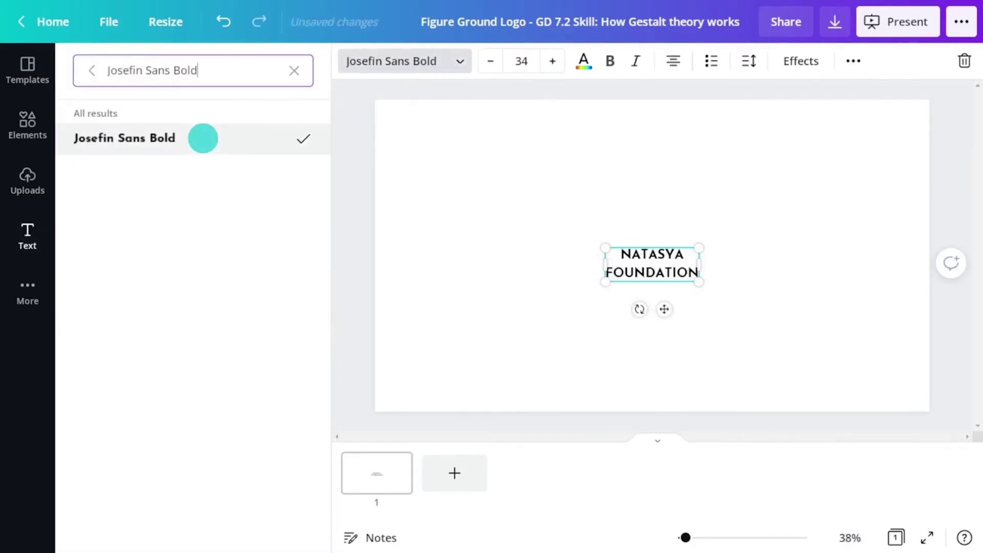
Set the NATASYA FOUNDATION text to size 72.3, left-align it, tighten its line spacing and place it below the page centre
{"action": "left_click", "coordinate": [522, 62]}
{"action": "type", "text": "72.3"}
{"action": "key", "text": "Return"}
{"action": "left_click", "coordinate": [672, 62]}
{"action": "left_click", "coordinate": [749, 62]}
{"action": "left_click", "coordinate": [664, 292]}
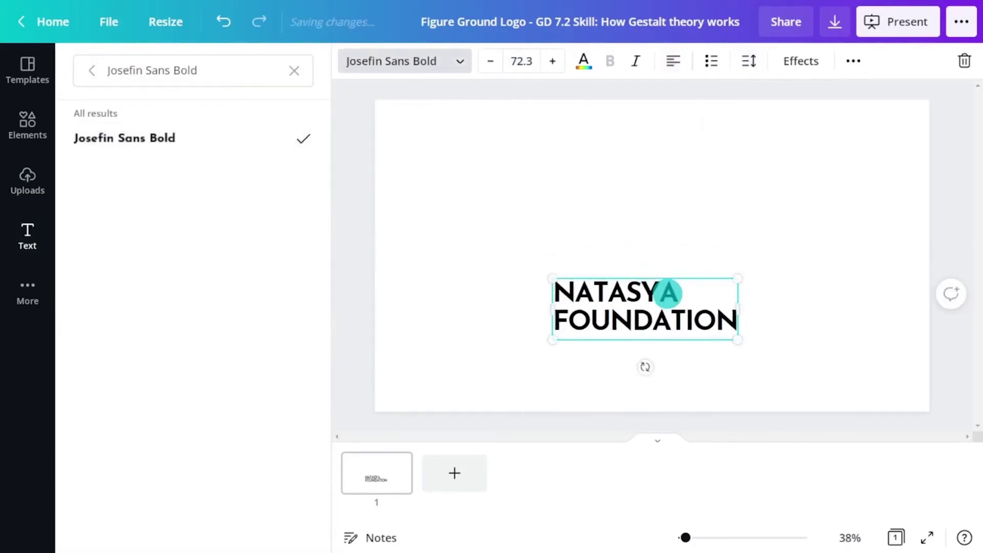
Add a small black square above the NATASYA FOUNDATION text, aligned with the text's left edge
{"action": "left_click", "coordinate": [28, 125]}
{"action": "left_click", "coordinate": [143, 295]}
{"action": "left_click_drag", "start_coordinate": [724, 319], "coordinate": [617, 208]}
{"action": "left_click_drag", "start_coordinate": [586, 238], "coordinate": [587, 228]}
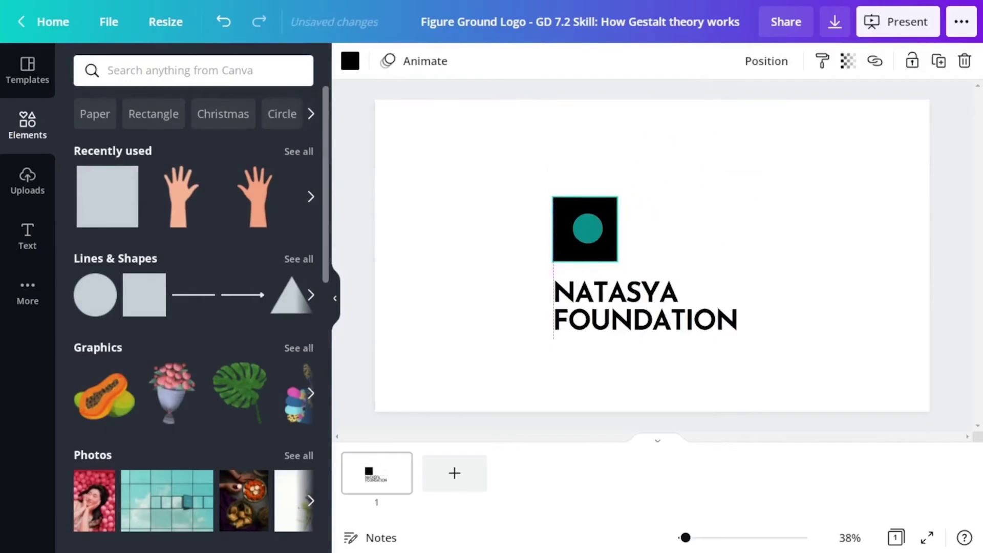
Search the graphics for "Human Hand", add the peach open hand and flip it horizontally
{"action": "left_click", "coordinate": [184, 71]}
{"action": "type", "text": "Human Hand"}
{"action": "key", "text": "Return"}
{"action": "left_click", "coordinate": [186, 107]}
{"action": "left_click_drag", "start_coordinate": [326, 207], "coordinate": [325, 296]}
{"action": "left_click", "coordinate": [109, 383]}
{"action": "left_click", "coordinate": [514, 62]}
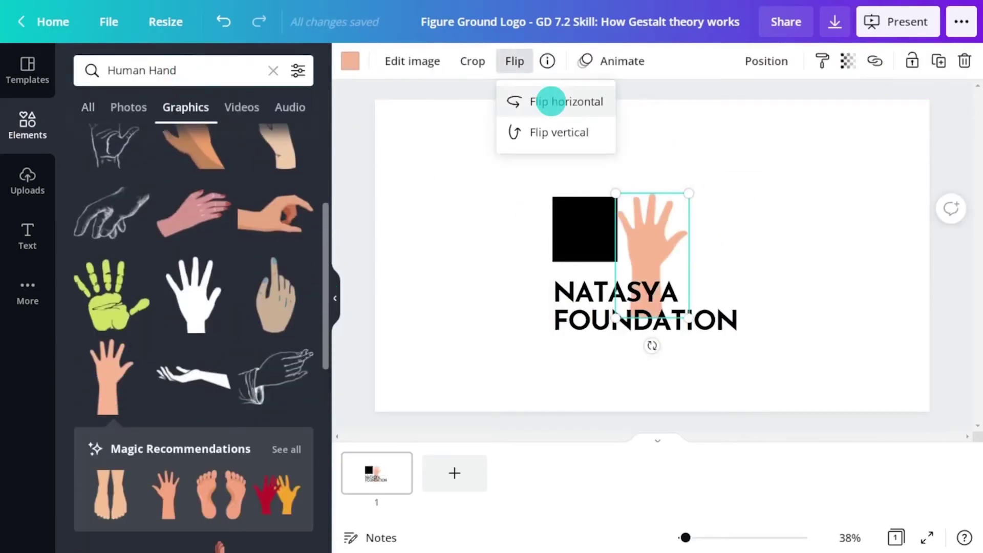
{"action": "left_click", "coordinate": [551, 101]}
Shrink and rotate the hand so it reaches down into the black square from above, and recolour it white
{"action": "left_click_drag", "start_coordinate": [689, 192], "coordinate": [653, 256]}
{"action": "left_click_drag", "start_coordinate": [635, 289], "coordinate": [589, 211]}
{"action": "left_click", "coordinate": [347, 61]}
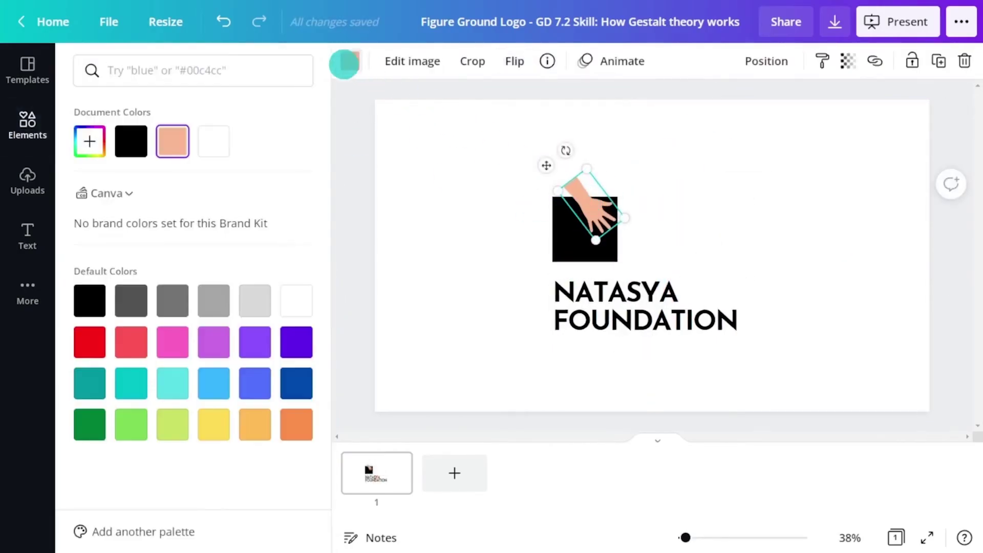
Duplicate the white hand and rotate the copy to reach up from the square's lower-left corner, fitted within the square
{"action": "key", "text": "ctrl+c"}
{"action": "key", "text": "ctrl+v"}
{"action": "left_click_drag", "start_coordinate": [601, 209], "coordinate": [574, 241]}
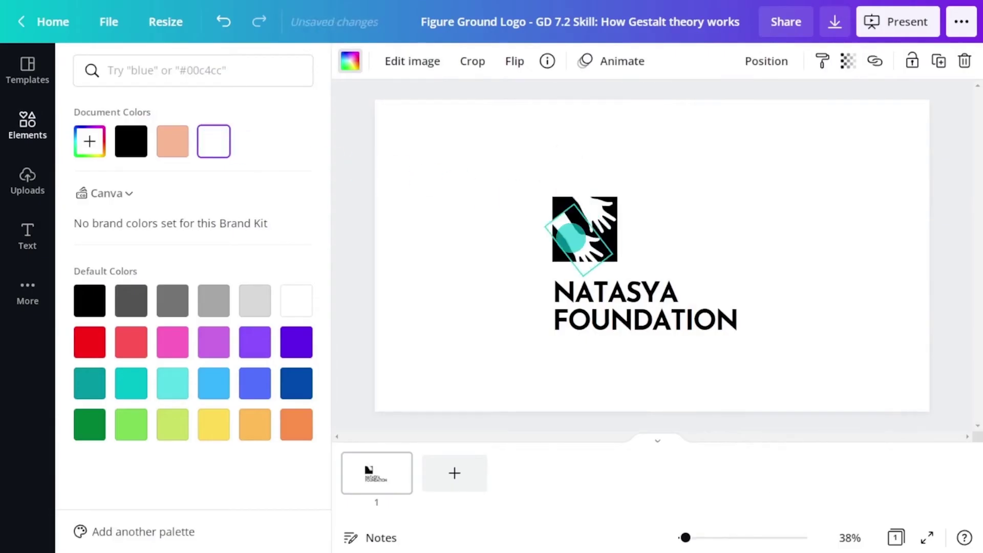
{"action": "left_click_drag", "start_coordinate": [547, 188], "coordinate": [601, 295]}
{"action": "left_click_drag", "start_coordinate": [576, 243], "coordinate": [585, 254]}
{"action": "left_click_drag", "start_coordinate": [607, 308], "coordinate": [618, 301]}
{"action": "left_click", "coordinate": [426, 252]}
Recolour the square behind the hands purple 7c2ae8
{"action": "left_click", "coordinate": [562, 211]}
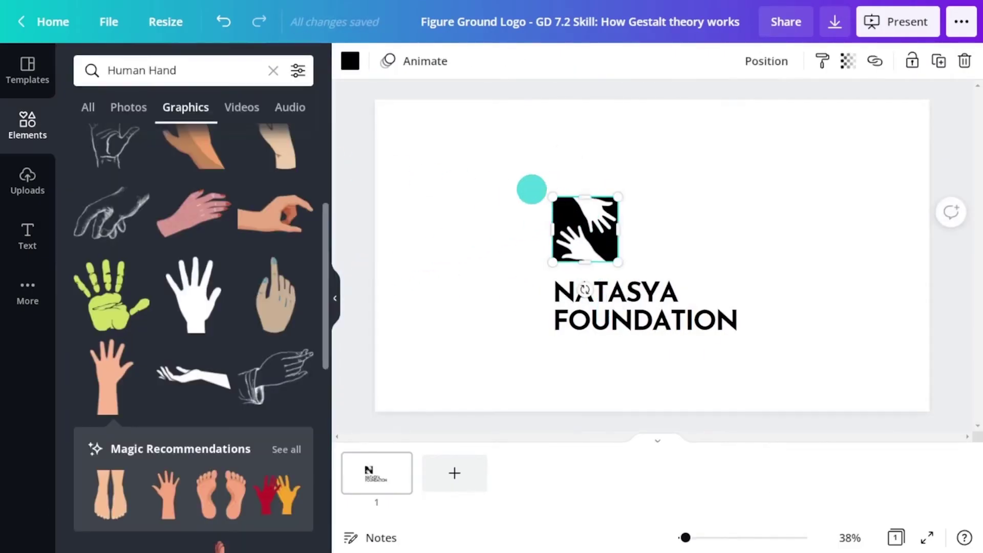
{"action": "left_click", "coordinate": [348, 61]}
{"action": "left_click", "coordinate": [229, 70]}
{"action": "type", "text": "7c2ae8"}
{"action": "key", "text": "Return"}
{"action": "left_click", "coordinate": [352, 189]}
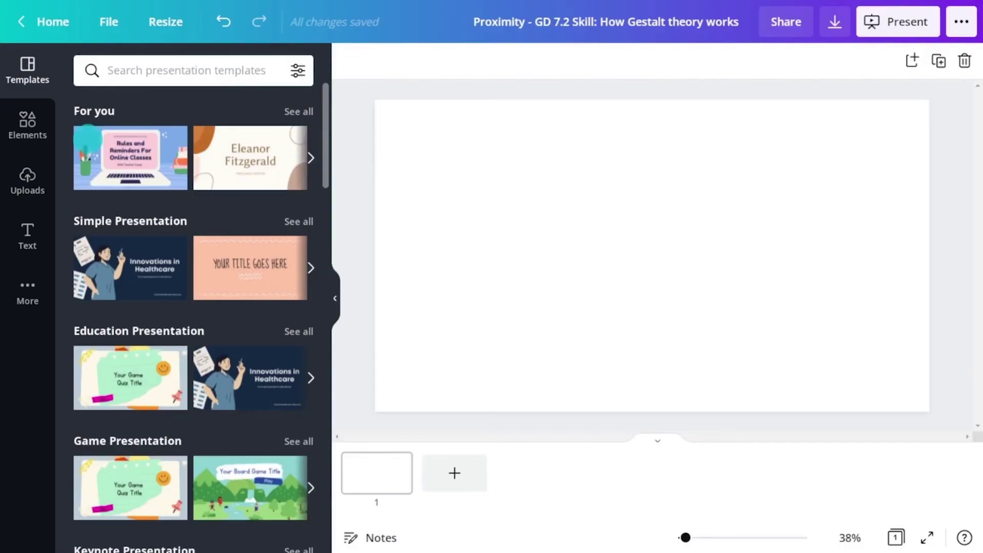
Search the graphics for "Flask Chemistry Lab" and place the bubbling black-and-white flask, scaled down, above the blank page's centre
{"action": "left_click", "coordinate": [28, 126]}
{"action": "left_click", "coordinate": [187, 71]}
{"action": "type", "text": "F"}
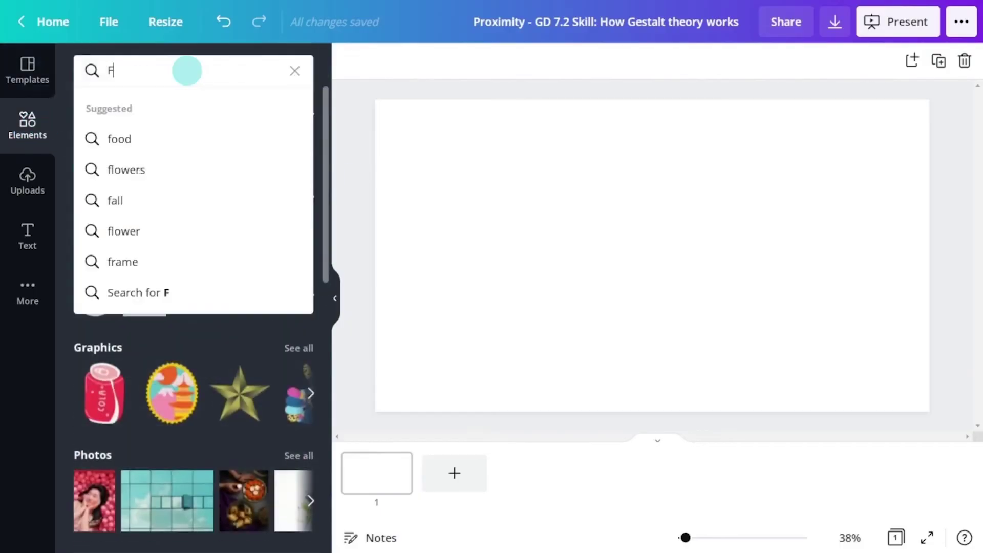
{"action": "type", "text": "lask Chemistry Lab"}
{"action": "key", "text": "Return"}
{"action": "left_click", "coordinate": [186, 106]}
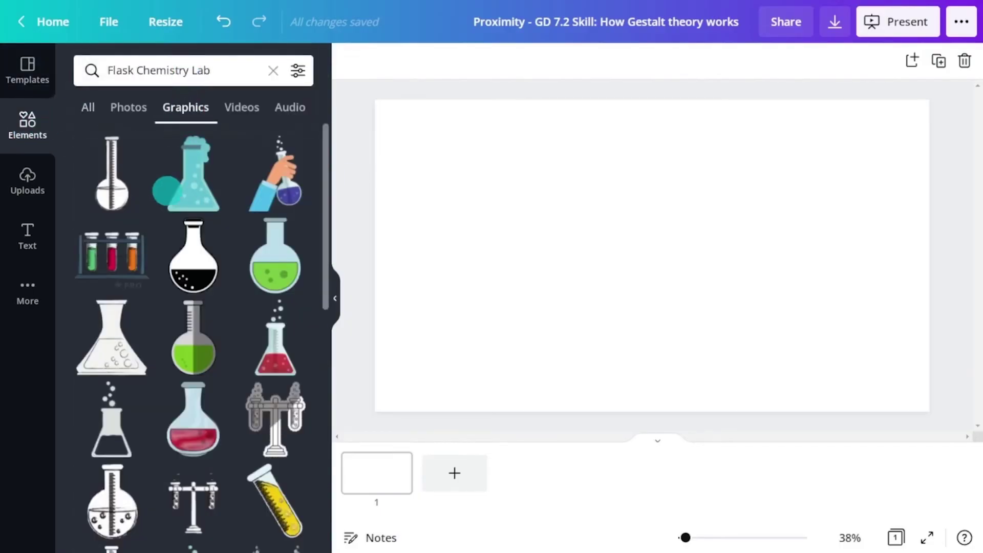
{"action": "left_click", "coordinate": [111, 418]}
{"action": "left_click_drag", "start_coordinate": [685, 318], "coordinate": [652, 233]}
Add a heading reading Creative Lab and a subheading reading MEDIA AGENCY
{"action": "left_click", "coordinate": [28, 235]}
{"action": "left_click", "coordinate": [213, 154]}
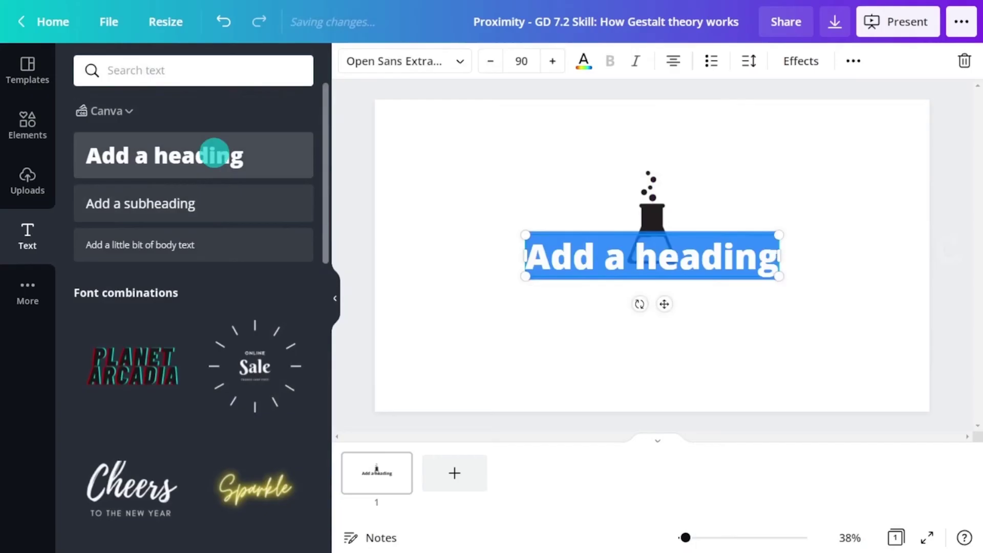
{"action": "left_click", "coordinate": [205, 203]}
{"action": "double_click", "coordinate": [572, 253]}
{"action": "type", "text": "Creative Lab"}
{"action": "double_click", "coordinate": [571, 289]}
{"action": "type", "text": "MEDIA AGENCY"}
Set both text lines in bold Mont and reduce the MEDIA AGENCY line to size 33.3
{"action": "left_click", "coordinate": [572, 256], "text": "shift"}
{"action": "left_click", "coordinate": [405, 61]}
{"action": "type", "text": "Mont"}
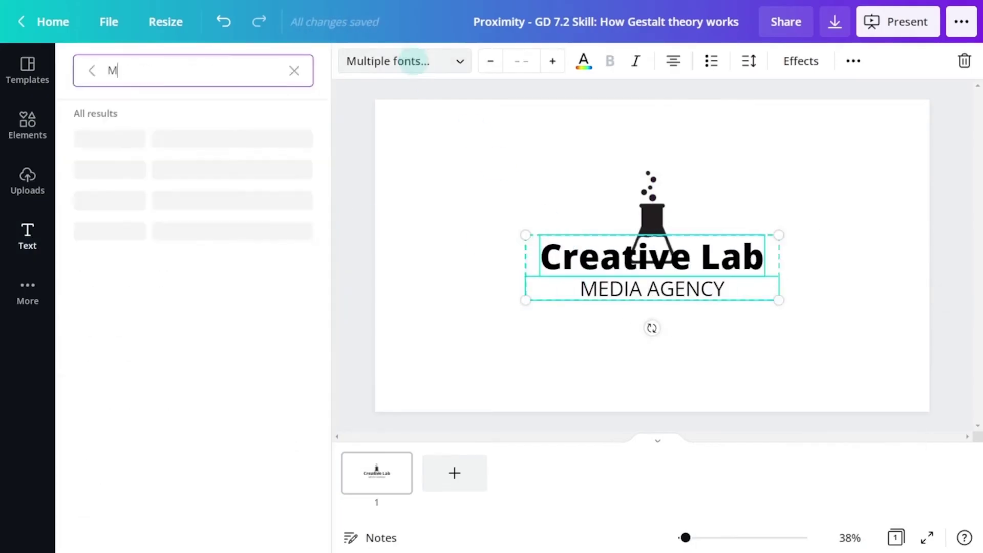
{"action": "left_click", "coordinate": [227, 135]}
{"action": "left_click", "coordinate": [610, 62]}
{"action": "left_click", "coordinate": [487, 312]}
{"action": "left_click", "coordinate": [572, 288]}
{"action": "left_click", "coordinate": [521, 61]}
{"action": "type", "text": "33.3"}
{"action": "key", "text": "Return"}
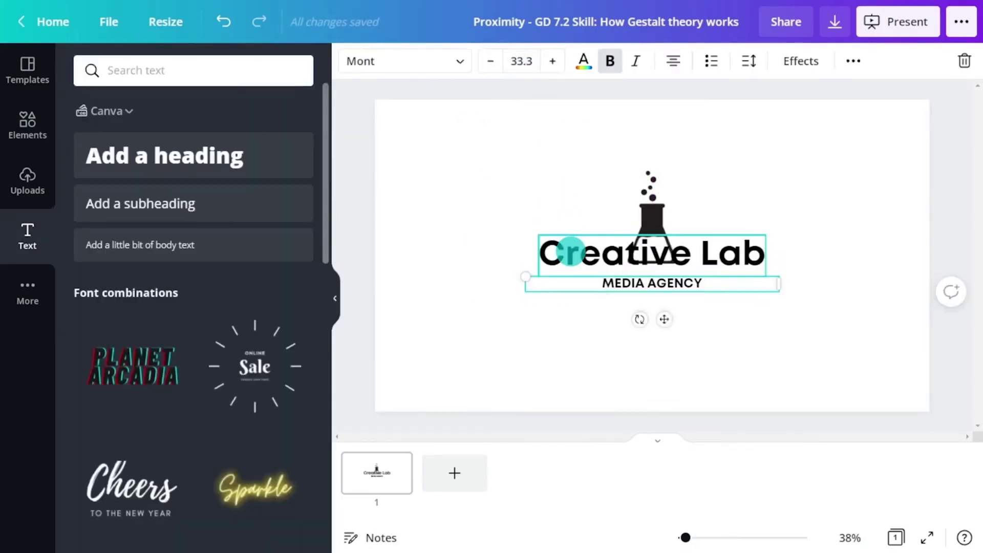
Group the Creative Lab and MEDIA AGENCY lines and move them below the flask
{"action": "left_click", "coordinate": [571, 251], "text": "shift"}
{"action": "left_click", "coordinate": [853, 61]}
{"action": "left_click", "coordinate": [643, 98]}
{"action": "left_click_drag", "start_coordinate": [660, 249], "coordinate": [674, 285]}
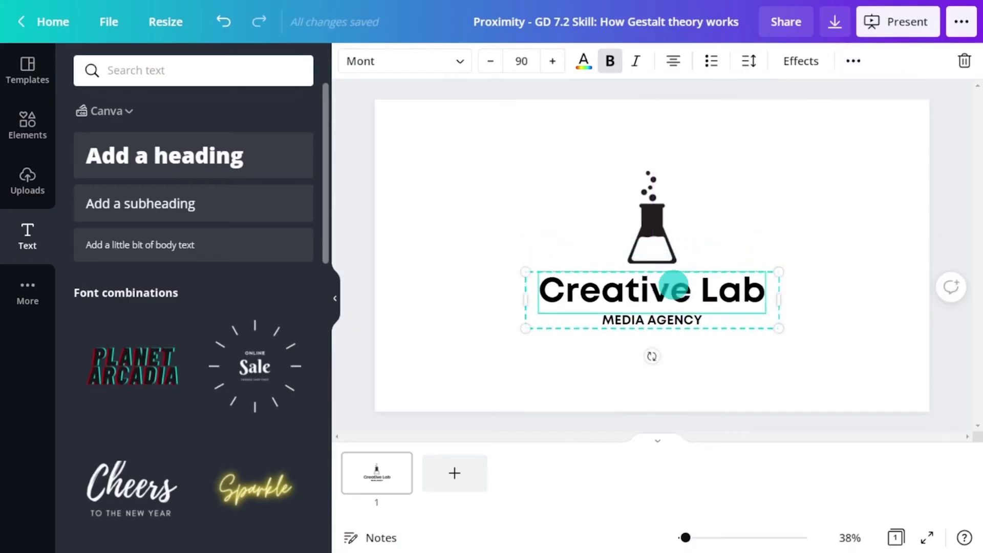
{"action": "left_click", "coordinate": [365, 238]}
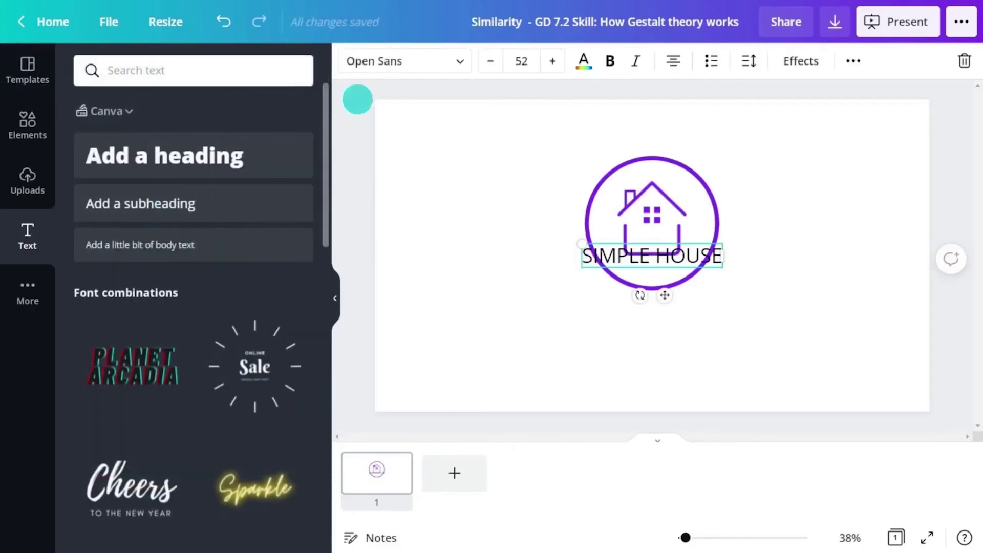
Set the SIMPLE HOUSE text in bold Now at size 62.9 with letter spacing 101 and move it below the circle
{"action": "left_click", "coordinate": [295, 134]}
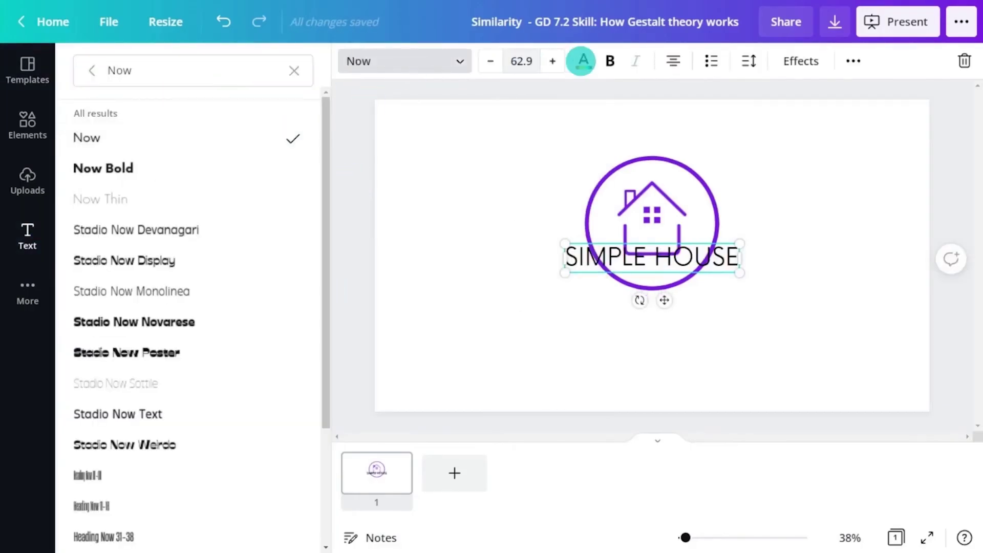
{"action": "left_click", "coordinate": [610, 61]}
{"action": "left_click", "coordinate": [749, 61]}
{"action": "left_click", "coordinate": [945, 114]}
{"action": "type", "text": "101"}
{"action": "left_click_drag", "start_coordinate": [645, 255], "coordinate": [646, 309]}
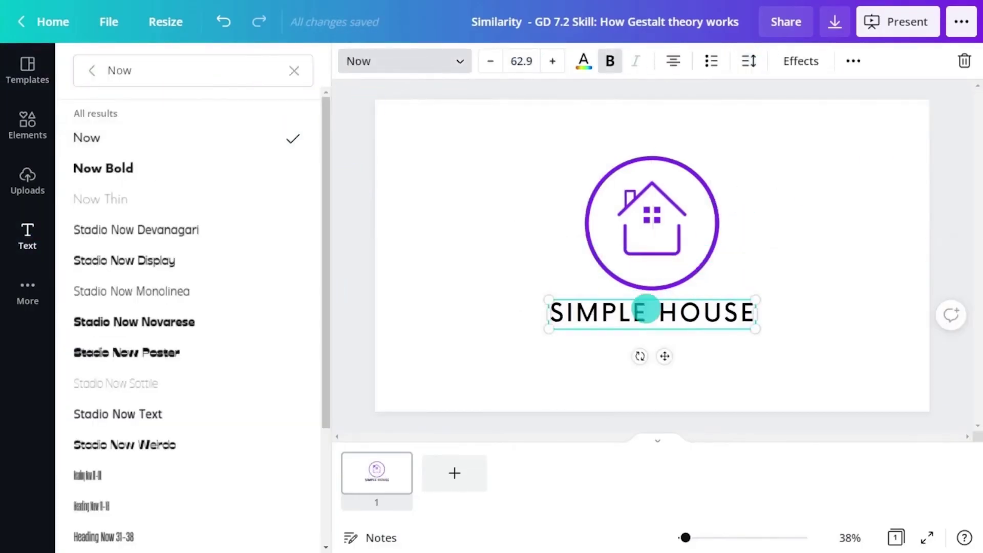
{"action": "left_click", "coordinate": [361, 289]}
Recolour the outer circle and the chimney lines of the house logo black
{"action": "left_click_drag", "start_coordinate": [686, 537], "coordinate": [701, 538]}
{"action": "scroll", "coordinate": [522, 160], "scroll_direction": "up", "scroll_amount": 2}
{"action": "left_click", "coordinate": [523, 161]}
{"action": "left_click", "coordinate": [351, 61]}
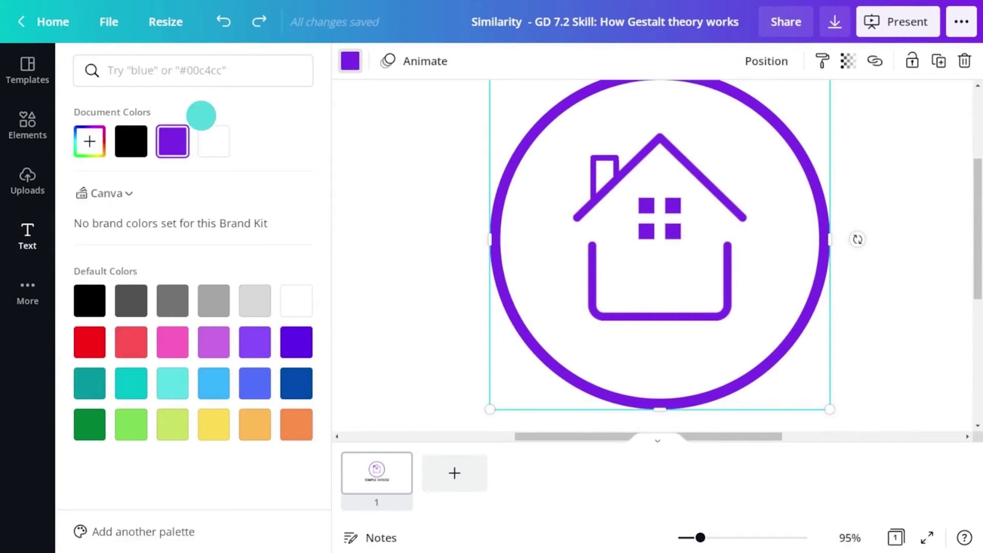
{"action": "left_click", "coordinate": [131, 141]}
{"action": "left_click", "coordinate": [604, 174], "text": "shift"}
{"action": "left_click", "coordinate": [616, 168], "text": "shift"}
{"action": "left_click", "coordinate": [606, 159], "text": "shift"}
{"action": "left_click", "coordinate": [131, 141]}
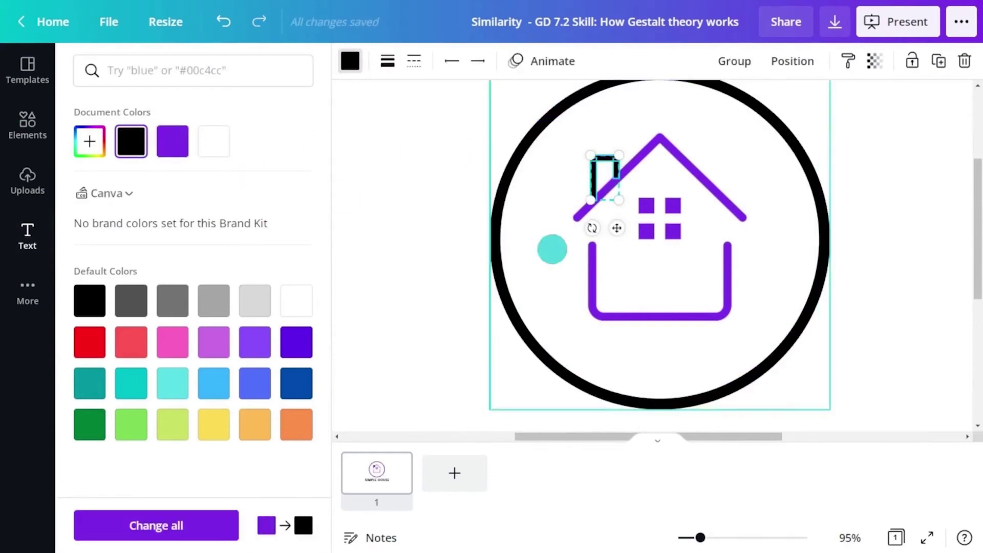
Recolour the house's remaining outline and its four window panes black
{"action": "left_click", "coordinate": [593, 264]}
{"action": "left_click", "coordinate": [131, 141]}
{"action": "left_click", "coordinate": [646, 205]}
{"action": "left_click", "coordinate": [647, 231], "text": "shift"}
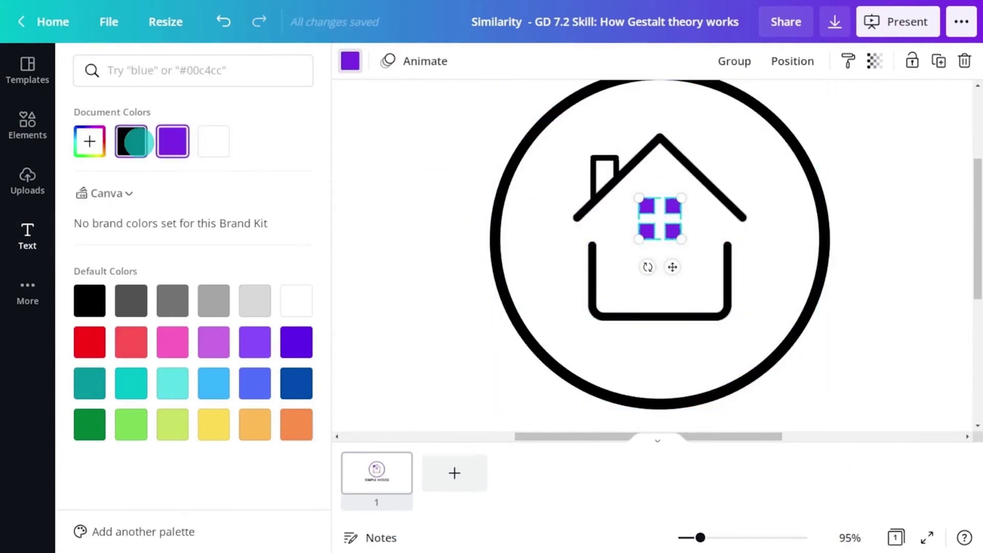
{"action": "left_click", "coordinate": [362, 232]}
{"action": "left_click", "coordinate": [850, 538]}
{"action": "left_click", "coordinate": [850, 462]}
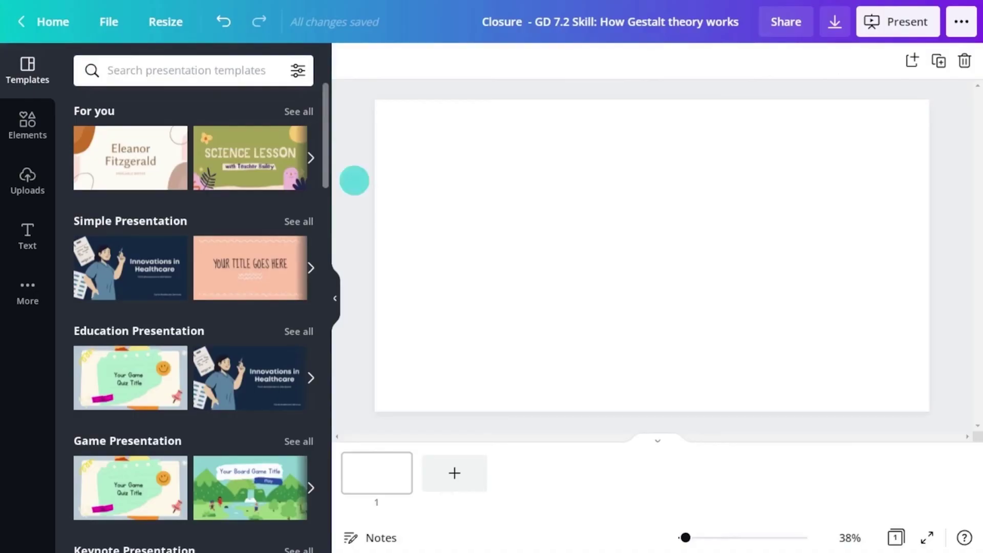
Set the blank page's background to black
{"action": "left_click", "coordinate": [413, 171]}
{"action": "left_click", "coordinate": [350, 61]}
{"action": "left_click", "coordinate": [89, 301]}
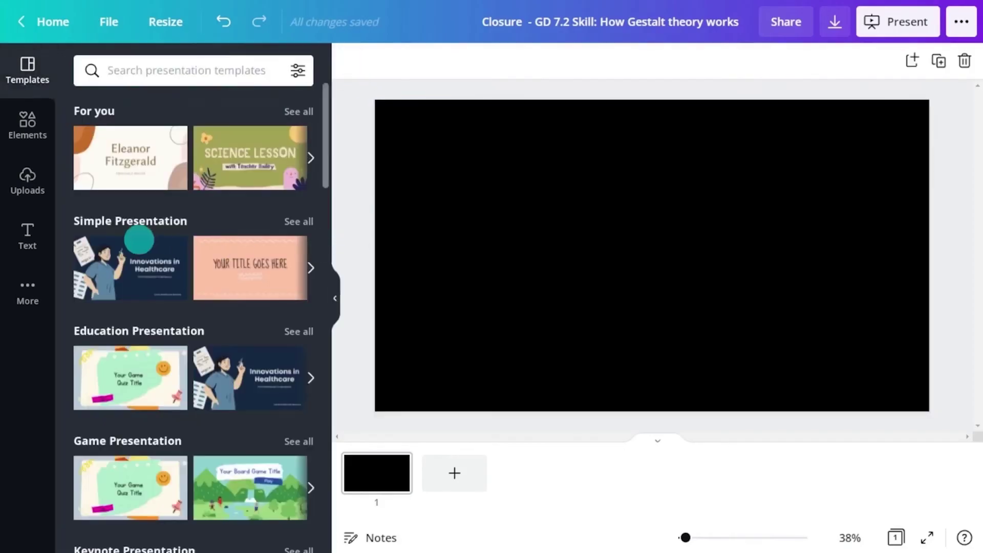
Add a heading reading Watch Out! in bold Space Mono at size 90.9, left-aligned on two lines with tighter line spacing
{"action": "left_click", "coordinate": [28, 236]}
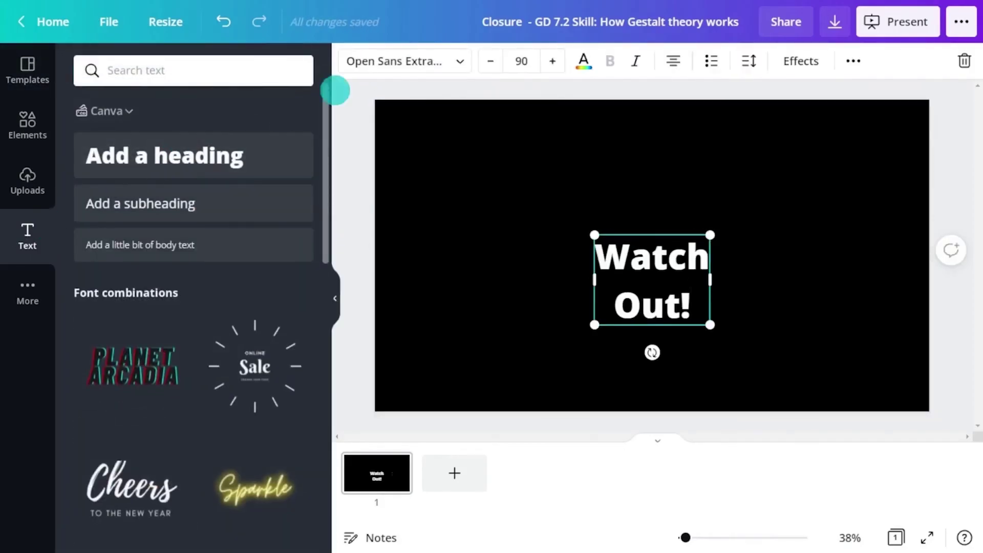
{"action": "left_click", "coordinate": [386, 63]}
{"action": "left_click", "coordinate": [111, 138]}
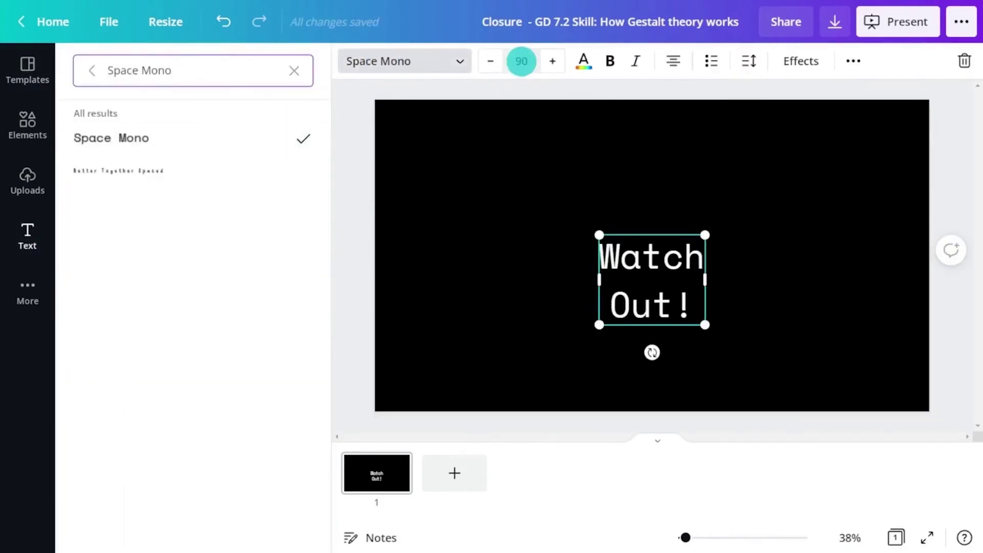
{"action": "left_click", "coordinate": [610, 61]}
{"action": "left_click", "coordinate": [750, 61]}
{"action": "left_click_drag", "start_coordinate": [652, 275], "coordinate": [632, 276]}
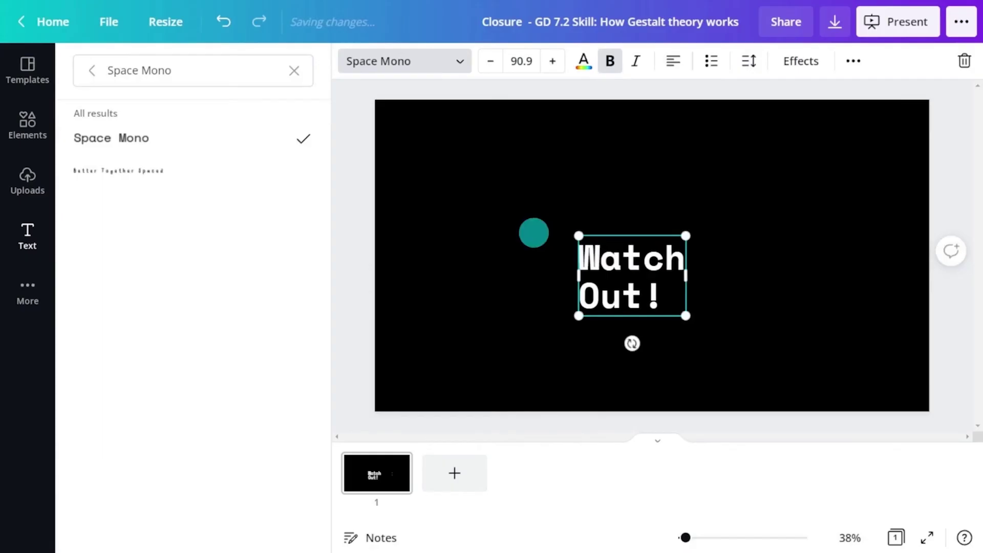
{"action": "left_click", "coordinate": [354, 190]}
Search the graphics for "Corner Frame Border" and add the plain L-shaped corner bracket
{"action": "left_click", "coordinate": [27, 126]}
{"action": "left_click", "coordinate": [185, 70]}
{"action": "type", "text": "Corner Frame Border"}
{"action": "key", "text": "Return"}
{"action": "left_click", "coordinate": [187, 107]}
{"action": "left_click_drag", "start_coordinate": [326, 187], "coordinate": [325, 440]}
{"action": "left_click", "coordinate": [114, 420]}
Shrink and duplicate the white corner bracket, arranging four mirrored corners as a frame around the Watch Out! text
{"action": "left_click_drag", "start_coordinate": [737, 341], "coordinate": [702, 186]}
{"action": "key", "text": "ctrl+v"}
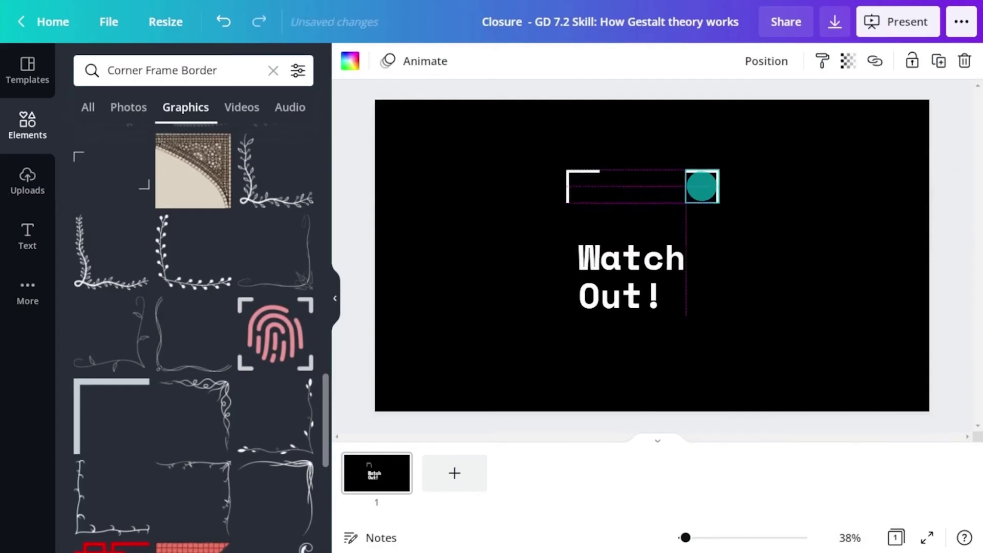
{"action": "left_click", "coordinate": [587, 186], "text": "shift"}
{"action": "key", "text": "ctrl+c"}
{"action": "key", "text": "ctrl+v"}
{"action": "left_click_drag", "start_coordinate": [637, 235], "coordinate": [661, 147]}
{"action": "left_click_drag", "start_coordinate": [708, 196], "coordinate": [757, 343]}
{"action": "left_click", "coordinate": [762, 345]}
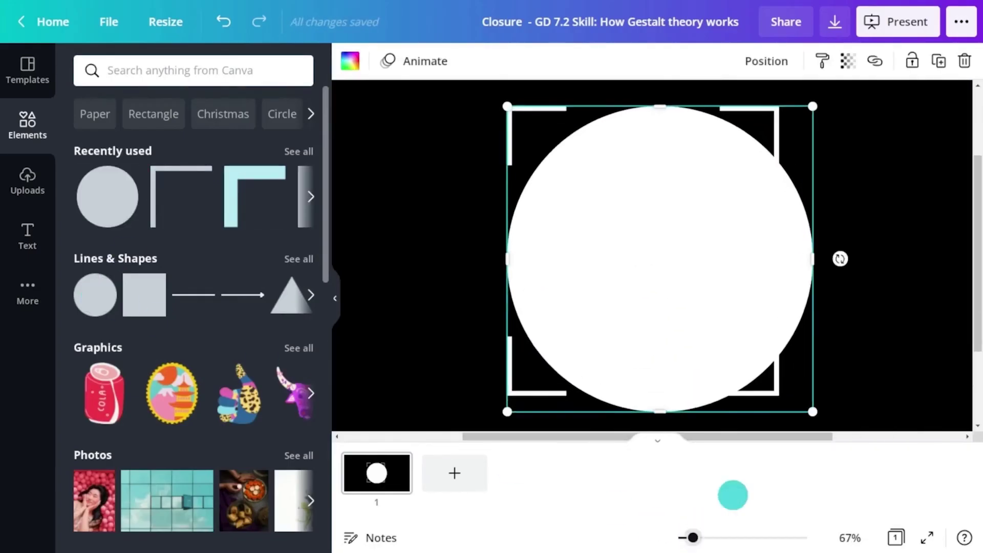
Shrink the white circle to a small dot at the frame's upper-left corner and colour it red
{"action": "left_click_drag", "start_coordinate": [774, 411], "coordinate": [518, 116]}
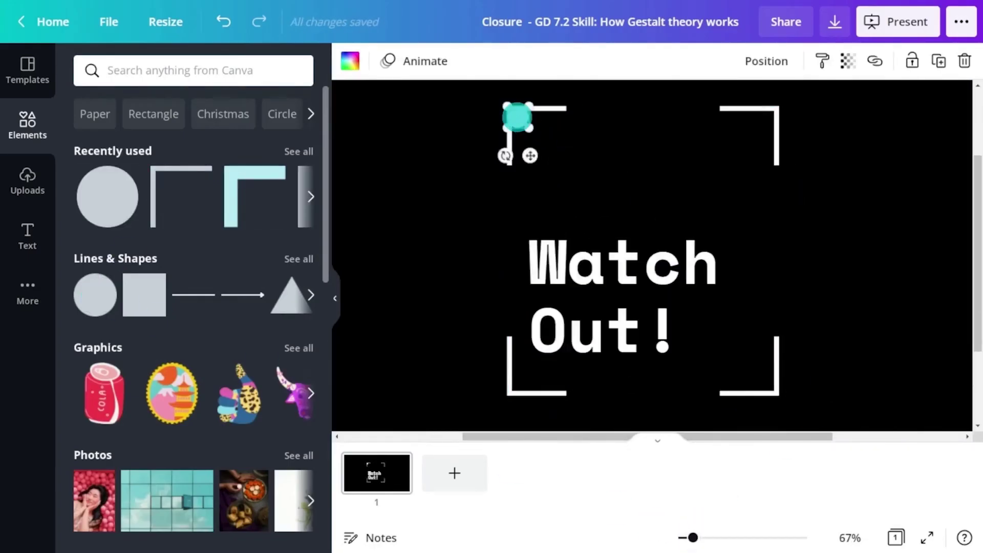
{"action": "left_click", "coordinate": [350, 61]}
{"action": "left_click", "coordinate": [90, 343]}
{"action": "left_click", "coordinate": [433, 341]}
{"action": "left_click", "coordinate": [850, 538]}
{"action": "left_click", "coordinate": [849, 462]}
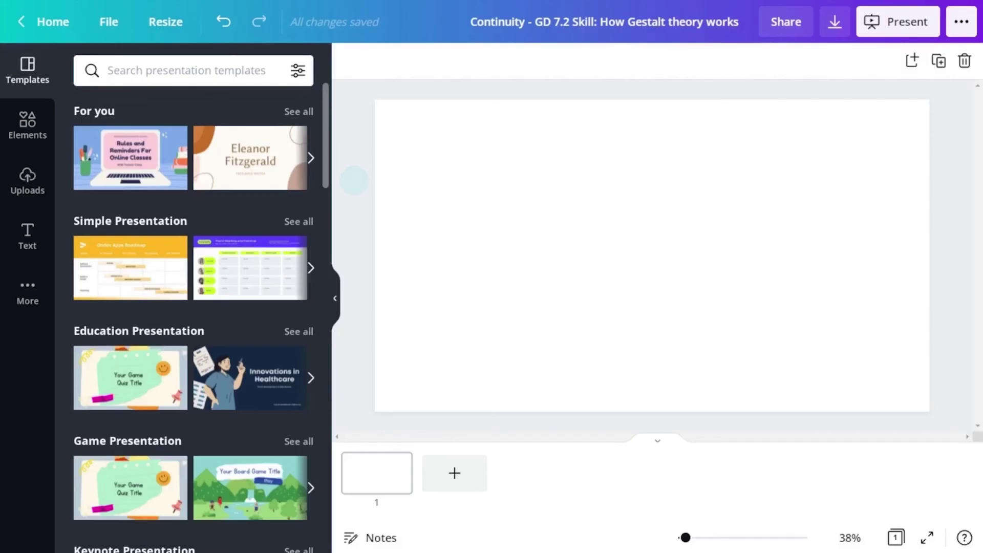
Add a subheading reading MAGIC STAR and set it in the Catchy Mager font
{"action": "left_click", "coordinate": [46, 232]}
{"action": "left_click", "coordinate": [207, 203]}
{"action": "type", "text": "MAGIC STAR"}
{"action": "left_click", "coordinate": [406, 61]}
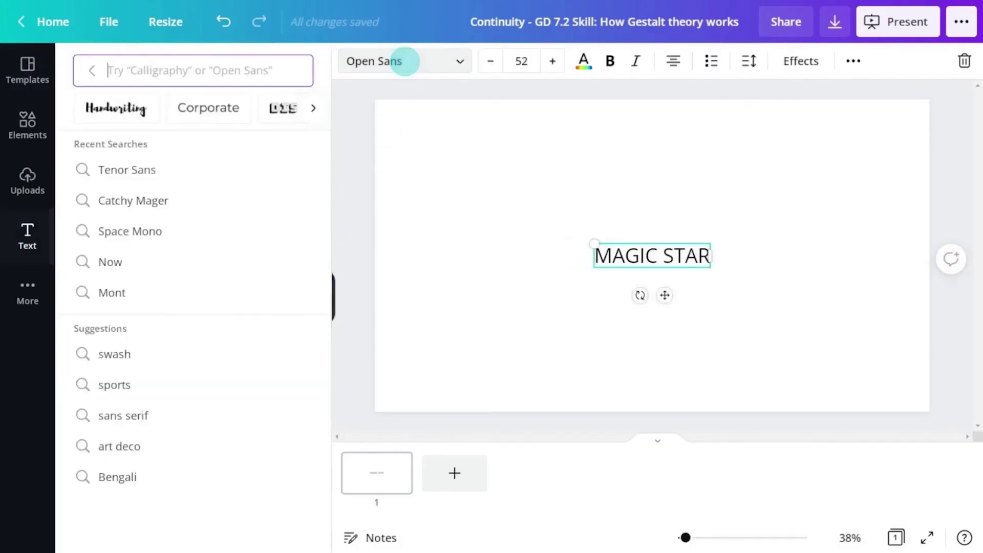
{"action": "left_click", "coordinate": [179, 200]}
{"action": "left_click", "coordinate": [236, 137]}
Format the MAGIC STAR text with size 63.1, letter spacing 229 and colour a65719
{"action": "left_click", "coordinate": [522, 61]}
{"action": "type", "text": "63.1"}
{"action": "key", "text": "Return"}
{"action": "left_click", "coordinate": [749, 62]}
{"action": "left_click", "coordinate": [946, 114]}
{"action": "type", "text": "229"}
{"action": "left_click", "coordinate": [583, 62]}
{"action": "left_click", "coordinate": [191, 71]}
{"action": "type", "text": "a65719"}
{"action": "left_click", "coordinate": [90, 142]}
Add body text reading SKINCARE BLOG below MAGIC STAR and set it in Tenor Sans
{"action": "left_click", "coordinate": [28, 236]}
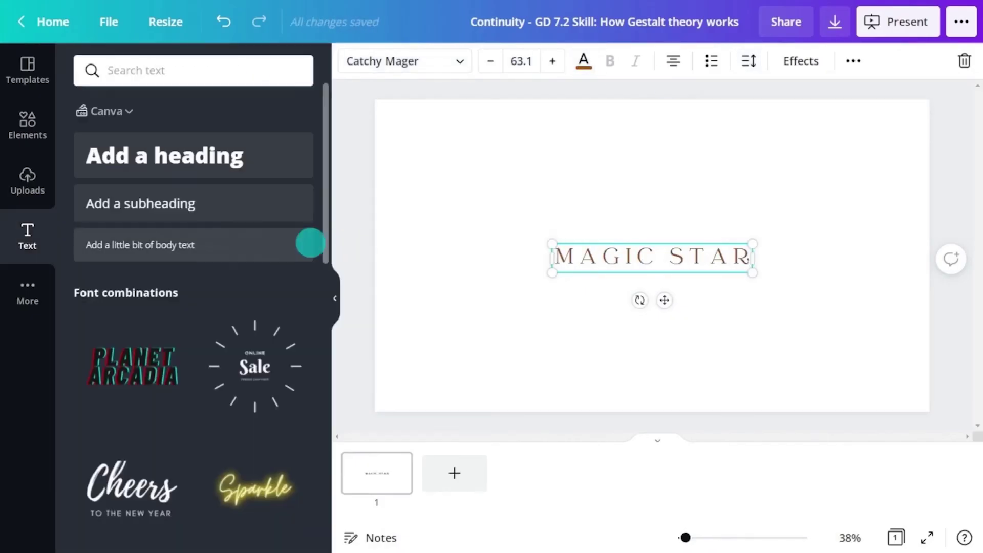
{"action": "left_click", "coordinate": [309, 243]}
{"action": "type", "text": "SKINCARE BLOG"}
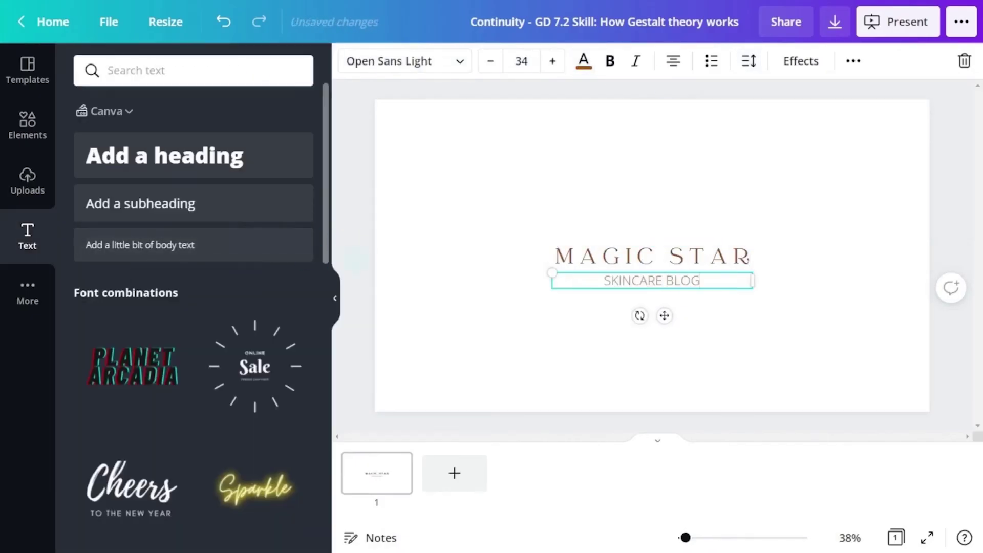
{"action": "left_click", "coordinate": [403, 62]}
{"action": "left_click", "coordinate": [294, 71]}
{"action": "type", "text": "Tenor Sans"}
{"action": "left_click", "coordinate": [279, 134]}
Format the SKINCARE BLOG text with size 24.7, letter spacing 289 and colour 9f7c42
{"action": "left_click", "coordinate": [523, 61]}
{"action": "type", "text": "24.7"}
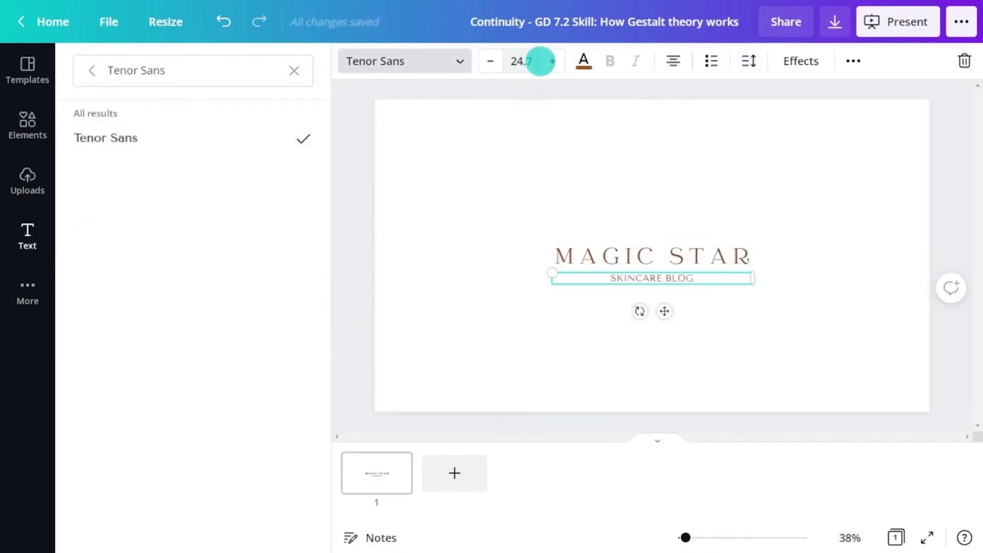
{"action": "left_click", "coordinate": [749, 61]}
{"action": "left_click", "coordinate": [946, 114]}
{"action": "type", "text": "289"}
{"action": "left_click", "coordinate": [584, 62]}
{"action": "left_click", "coordinate": [294, 71]}
{"action": "type", "text": "9f7c42"}
{"action": "left_click", "coordinate": [91, 142]}
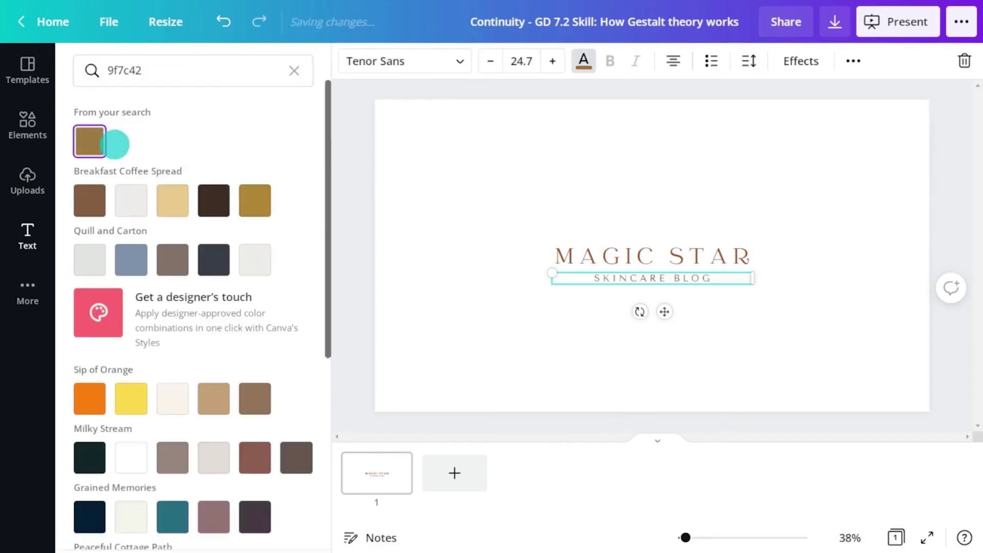
Search the graphics for "cartoon magic wand" and add the wand with the swirling star trail to the page
{"action": "left_click", "coordinate": [29, 126]}
{"action": "left_click", "coordinate": [158, 70]}
{"action": "type", "text": "cartoon magic wand"}
{"action": "key", "text": "Return"}
{"action": "left_click", "coordinate": [207, 108]}
{"action": "scroll", "coordinate": [325, 378], "scroll_direction": "down", "scroll_amount": 5}
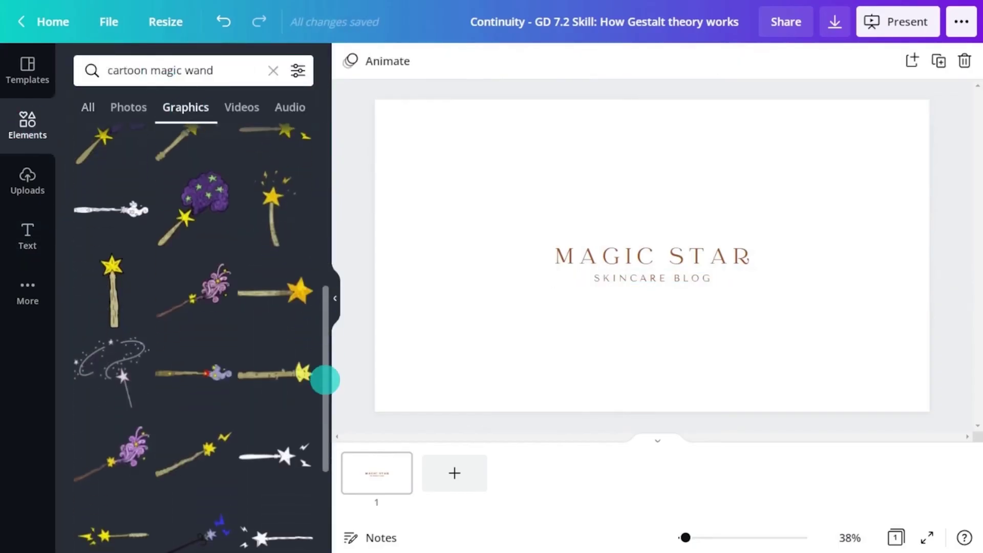
{"action": "left_click", "coordinate": [123, 364]}
Recolour the wand graphic in the same brown as MAGIC STAR, scale it down and centre it above the text
{"action": "left_click", "coordinate": [350, 59]}
{"action": "left_click", "coordinate": [178, 138]}
{"action": "left_click_drag", "start_coordinate": [653, 256], "coordinate": [625, 210]}
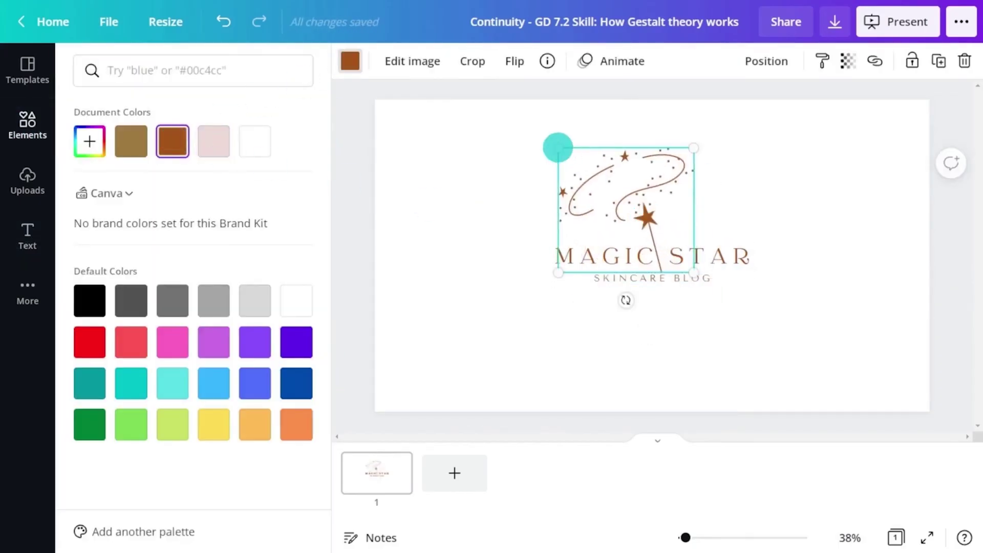
{"action": "left_click_drag", "start_coordinate": [558, 147], "coordinate": [597, 184]}
{"action": "left_click_drag", "start_coordinate": [645, 229], "coordinate": [641, 229]}
Set the page background colour to fdf8f2
{"action": "left_click", "coordinate": [445, 217]}
{"action": "left_click", "coordinate": [350, 61]}
{"action": "left_click", "coordinate": [159, 70]}
{"action": "type", "text": "fdf8f2"}
{"action": "left_click", "coordinate": [90, 141]}
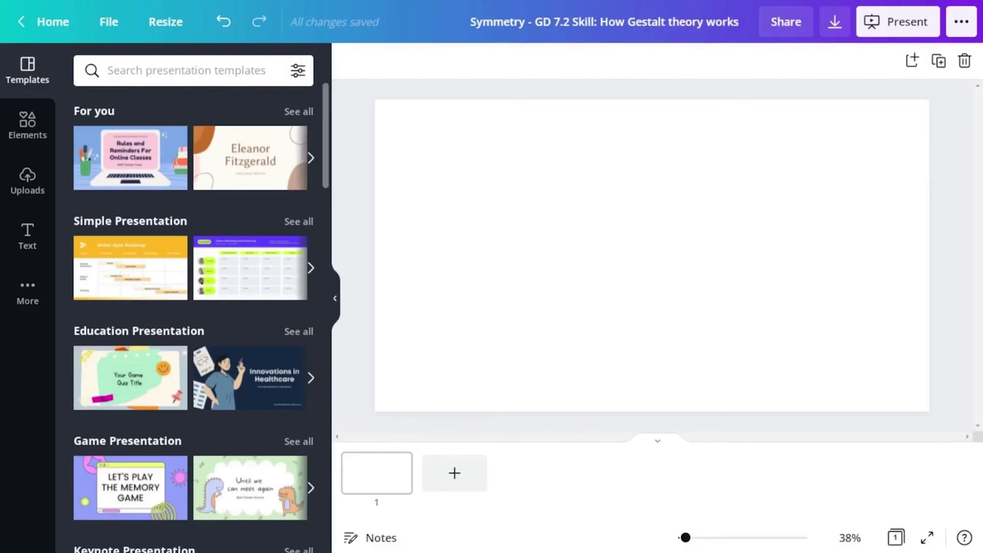
Set the background colour of the blank Symmetry page to eeebe8
{"action": "left_click", "coordinate": [395, 176]}
{"action": "left_click", "coordinate": [350, 61]}
{"action": "left_click", "coordinate": [270, 70]}
{"action": "type", "text": "eeebe6"}
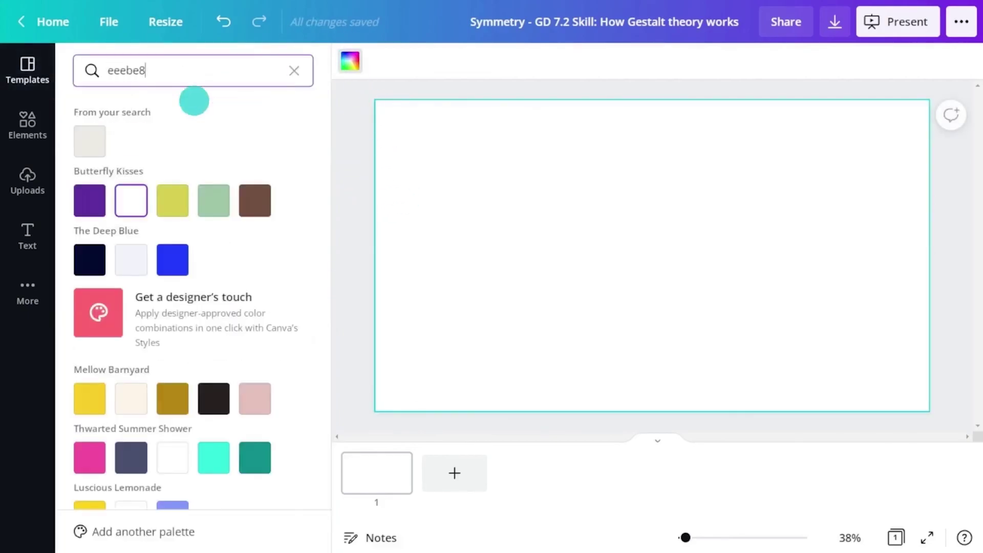
{"action": "left_click", "coordinate": [88, 140]}
{"action": "left_click", "coordinate": [343, 156]}
Add a subheading reading CLOVER and set it in the RoxboroughCF Bold font
{"action": "left_click", "coordinate": [27, 236]}
{"action": "left_click", "coordinate": [202, 202]}
{"action": "type", "text": "CLOVER"}
{"action": "left_click", "coordinate": [395, 61]}
{"action": "type", "text": "RoxboroughCF Bold"}
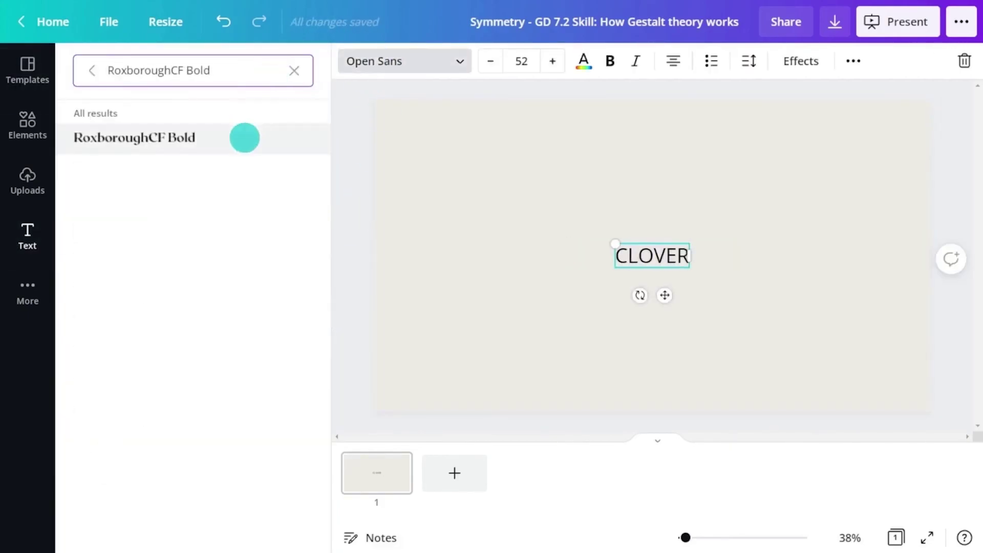
{"action": "left_click", "coordinate": [243, 135]}
Format the CLOVER text with size 78.4, letter spacing 50 and colour 754847
{"action": "left_click", "coordinate": [749, 61]}
{"action": "left_click", "coordinate": [945, 112]}
{"action": "type", "text": "50"}
{"action": "left_click", "coordinate": [584, 61]}
{"action": "left_click", "coordinate": [194, 70]}
{"action": "type", "text": "754847"}
{"action": "left_click", "coordinate": [90, 140]}
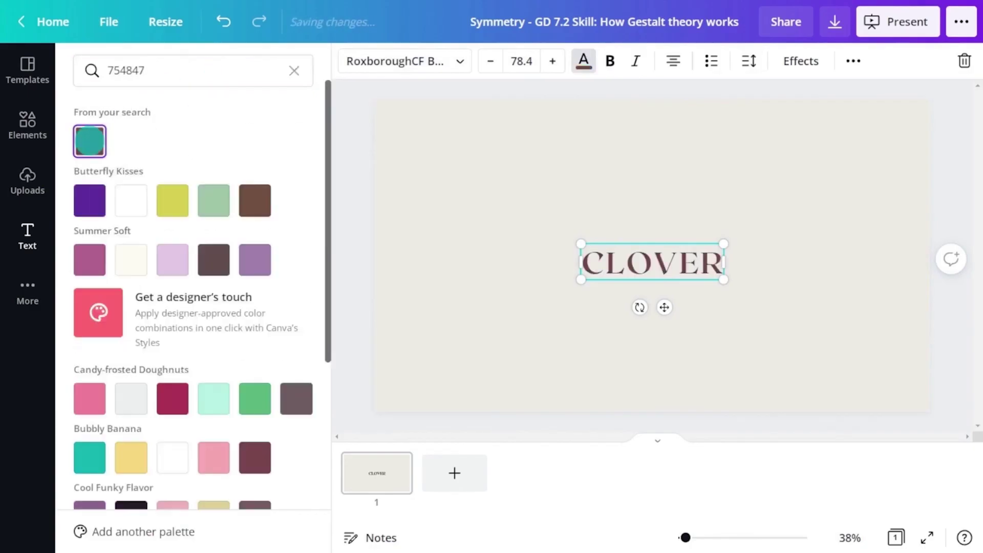
Add body text reading BOUTIQUE directly below CLOVER and set it in Raleway at size 22.7
{"action": "left_click", "coordinate": [204, 244]}
{"action": "type", "text": "BOUTIQUE"}
{"action": "left_click", "coordinate": [371, 62]}
{"action": "type", "text": "raleway"}
{"action": "left_click", "coordinate": [268, 136]}
{"action": "left_click_drag", "start_coordinate": [581, 280], "coordinate": [628, 286]}
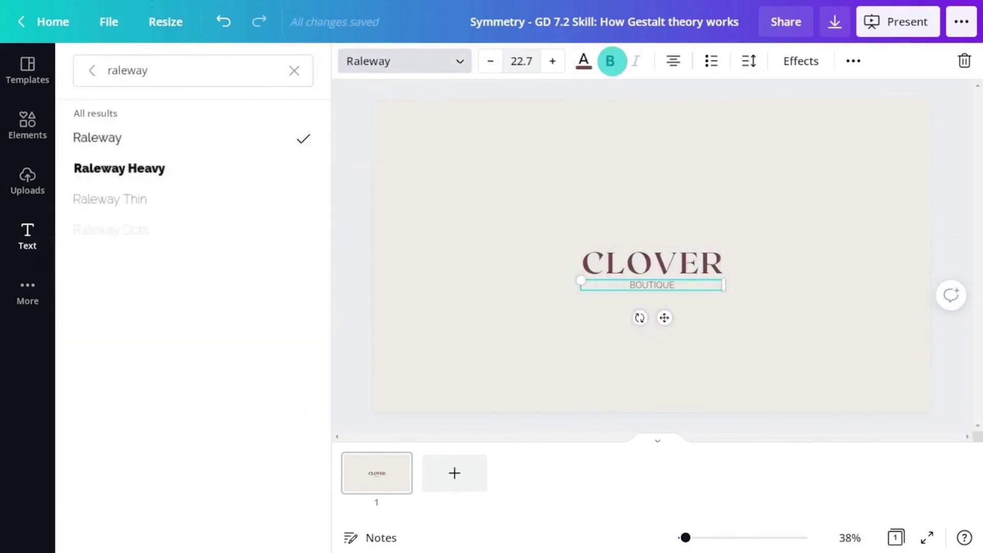
Set the letter spacing of the BOUTIQUE text to 50
{"action": "left_click", "coordinate": [749, 61]}
{"action": "left_click", "coordinate": [945, 115]}
{"action": "type", "text": "50"}
{"action": "left_click", "coordinate": [799, 328]}
Add the arch outline from a "Modern Simple Minimalist Frame" graphics search and crop it to its upper part above CLOVER
{"action": "left_click", "coordinate": [27, 125]}
{"action": "left_click", "coordinate": [193, 70]}
{"action": "type", "text": "Modern Simple Minimalist Frame"}
{"action": "key", "text": "Return"}
{"action": "left_click", "coordinate": [185, 108]}
{"action": "left_click", "coordinate": [112, 174]}
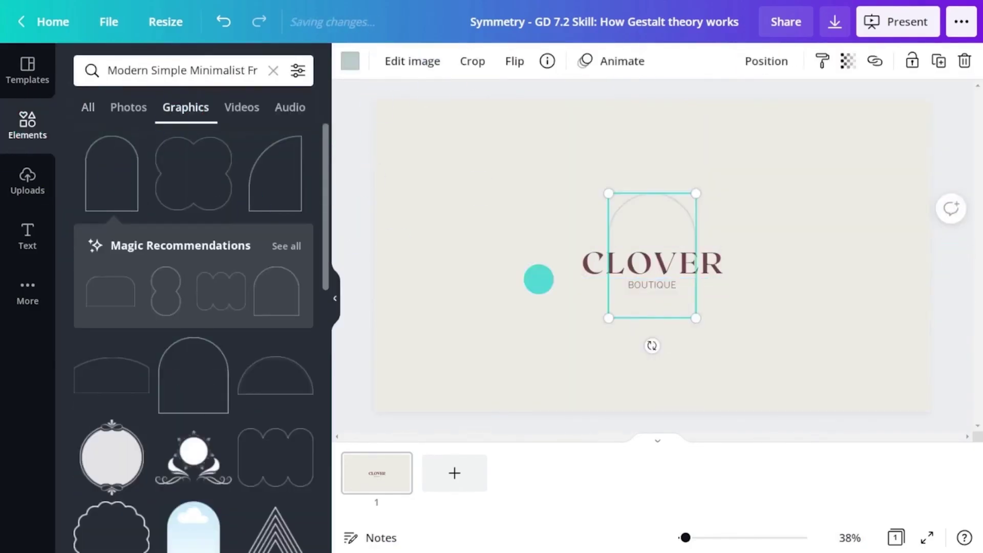
{"action": "left_click", "coordinate": [481, 60]}
{"action": "left_click", "coordinate": [370, 63]}
Add a second arch outline, match it to the first and crop it to its lower part around BOUTIQUE
{"action": "left_click", "coordinate": [112, 178]}
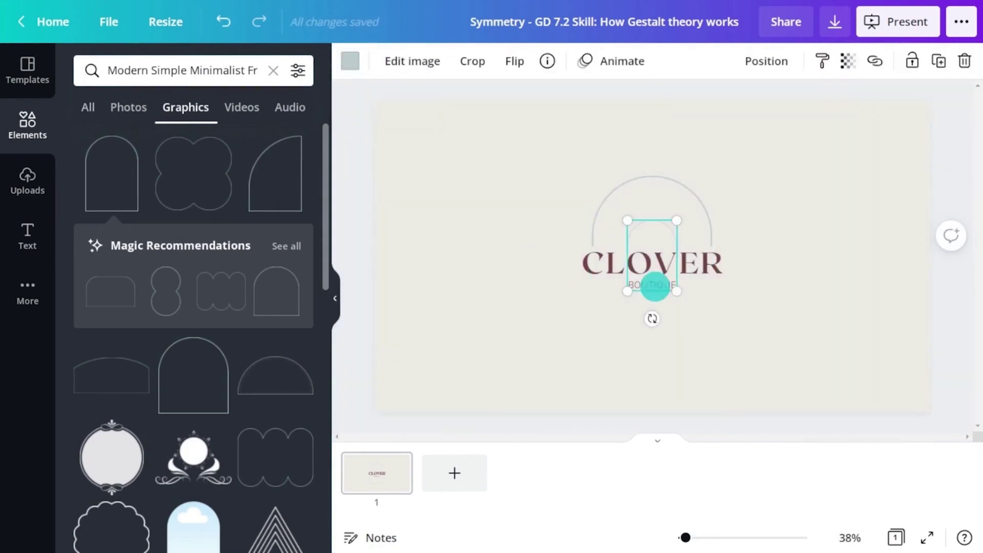
{"action": "left_click_drag", "start_coordinate": [676, 288], "coordinate": [658, 261]}
{"action": "left_click", "coordinate": [472, 61]}
{"action": "left_click_drag", "start_coordinate": [713, 145], "coordinate": [713, 283]}
{"action": "left_click", "coordinate": [373, 64]}
{"action": "left_click", "coordinate": [351, 161]}
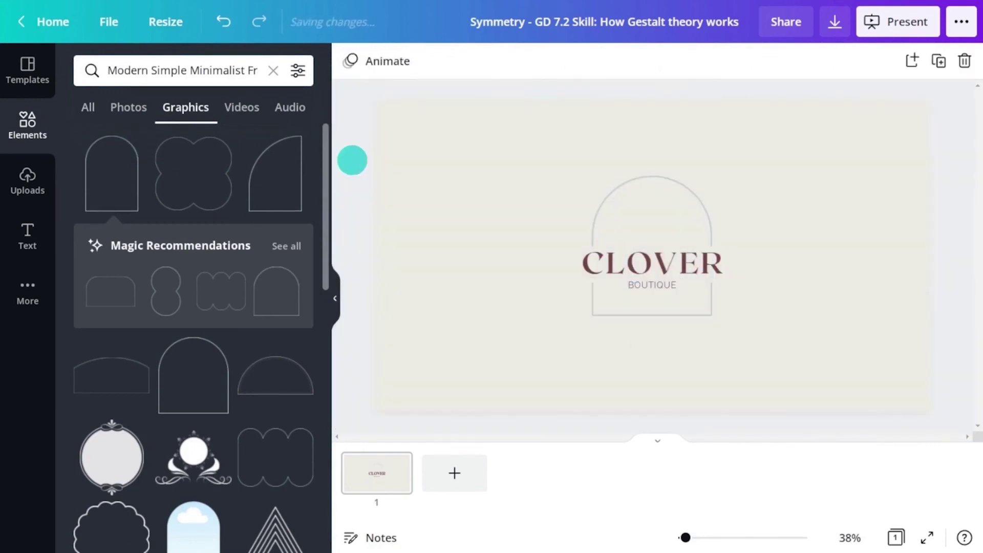
Recolour the upper and lower arch pieces in the same maroon as the CLOVER text
{"action": "left_click", "coordinate": [656, 208]}
{"action": "left_click", "coordinate": [350, 61]}
{"action": "left_click", "coordinate": [131, 141]}
{"action": "left_click", "coordinate": [644, 300]}
{"action": "left_click", "coordinate": [131, 141]}
Search the graphics for "Clover Lucky Leaf" and add a hand-drawn clover to the page
{"action": "left_click", "coordinate": [27, 125]}
{"action": "left_click", "coordinate": [230, 70]}
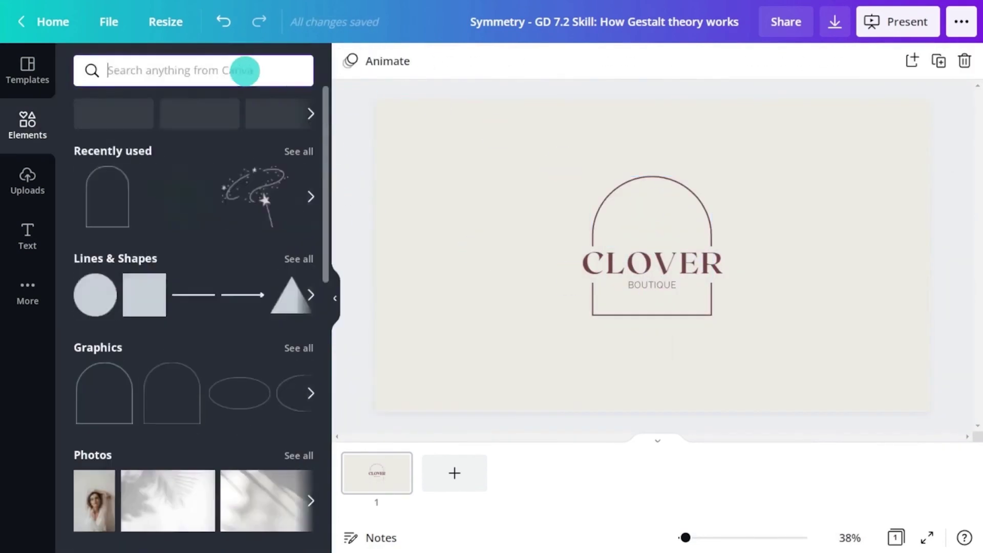
{"action": "type", "text": "Clover Lucky Leaf"}
{"action": "key", "text": "Return"}
{"action": "left_click", "coordinate": [186, 107]}
{"action": "scroll", "coordinate": [319, 346], "scroll_direction": "down", "scroll_amount": 3}
{"action": "left_click", "coordinate": [300, 323]}
Fit the clover graphic inside the arch above CLOVER and recolour it in the document's maroon
{"action": "left_click_drag", "start_coordinate": [706, 318], "coordinate": [650, 220]}
{"action": "left_click", "coordinate": [351, 61]}
{"action": "left_click", "coordinate": [181, 137]}
Duplicate the maroon clover graphic inside the arch
{"action": "key", "text": "super+c"}
{"action": "key", "text": "super+v"}
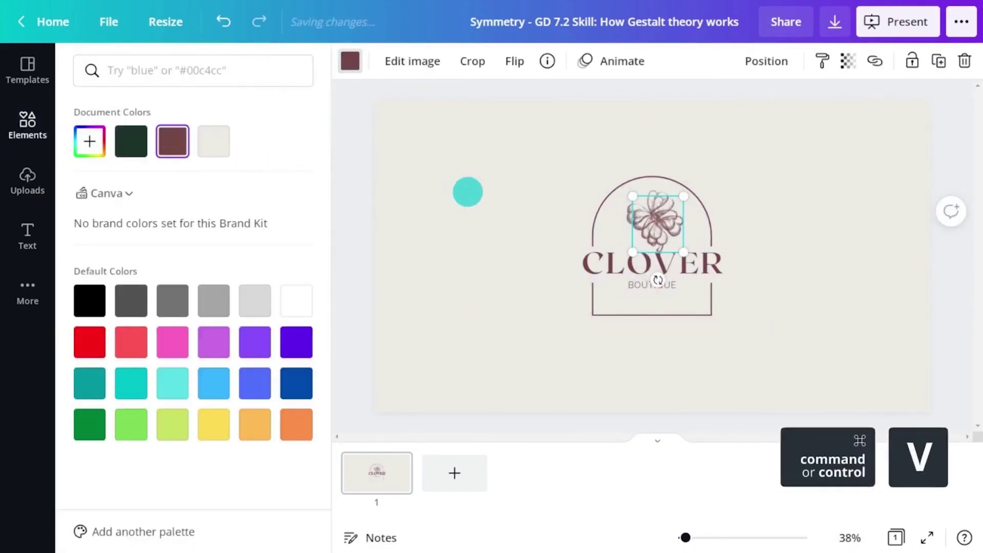